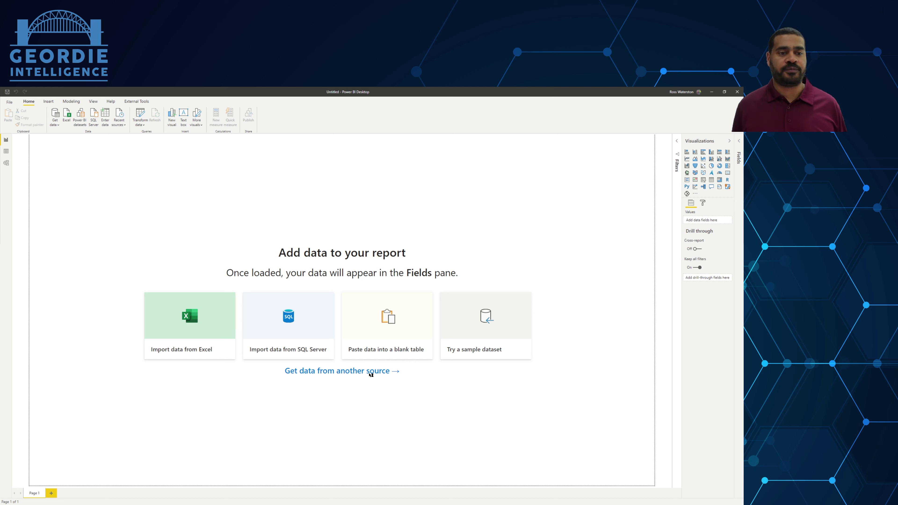
pyautogui.click(369, 374)
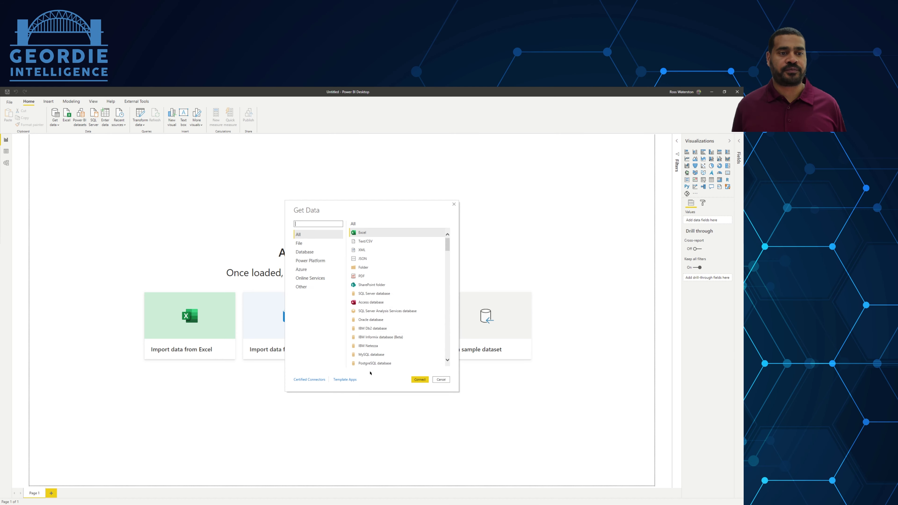
pyautogui.click(314, 243)
pyautogui.click(368, 242)
pyautogui.click(420, 380)
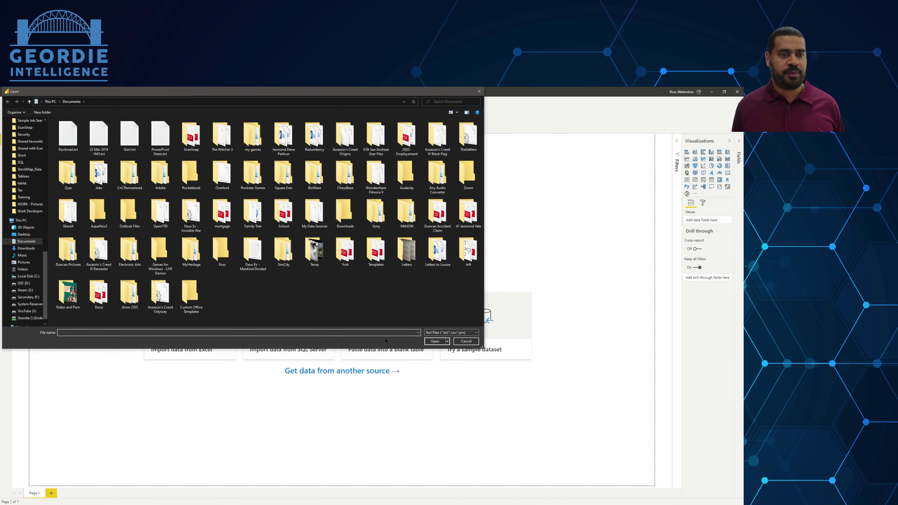
pyautogui.write('https://geordieintelligence.co.uk/wp-content/uploads/2020/10/Sample-Superstore.csv')
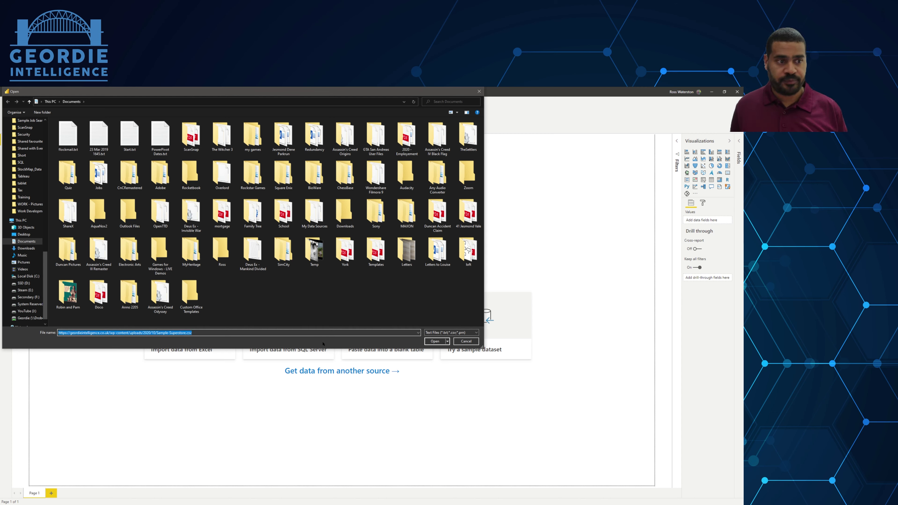
pyautogui.press('Return')
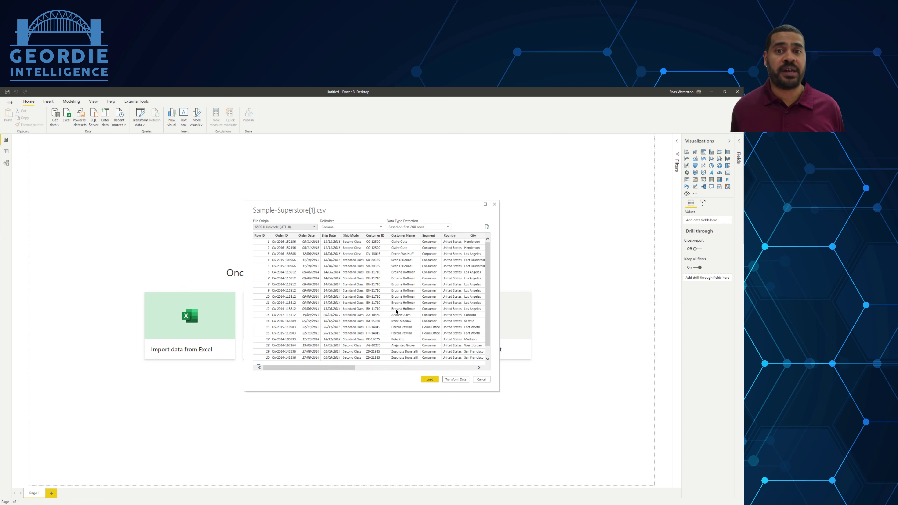
pyautogui.click(454, 379)
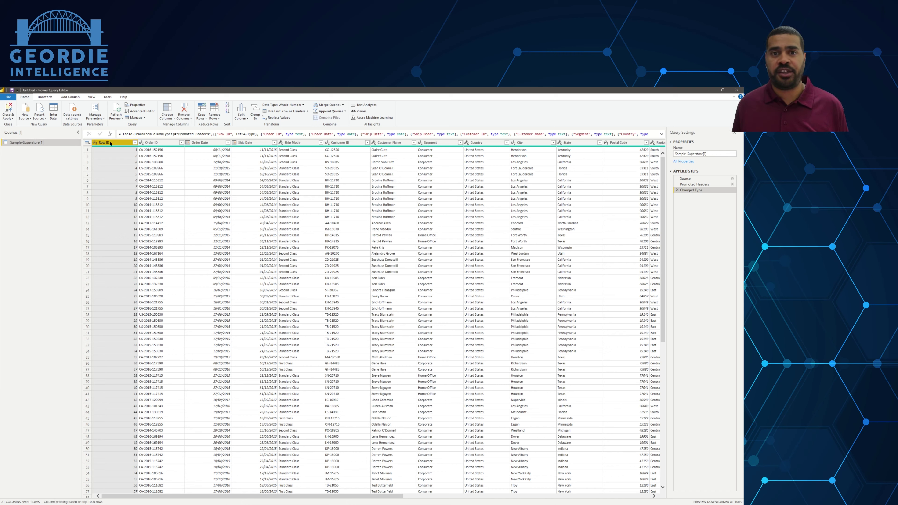
# Examine the Superstore table's columns from Row ID across to Profit, and the query's Source step.
pyautogui.keyDown('ctrl'); pyautogui.click(157, 143); pyautogui.keyUp('ctrl')
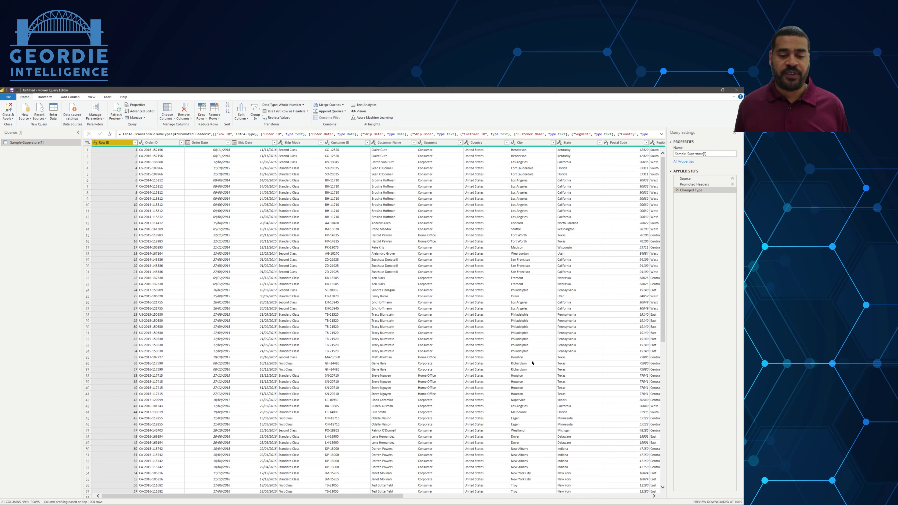
pyautogui.moveTo(345, 497); pyautogui.dragTo(615, 457)
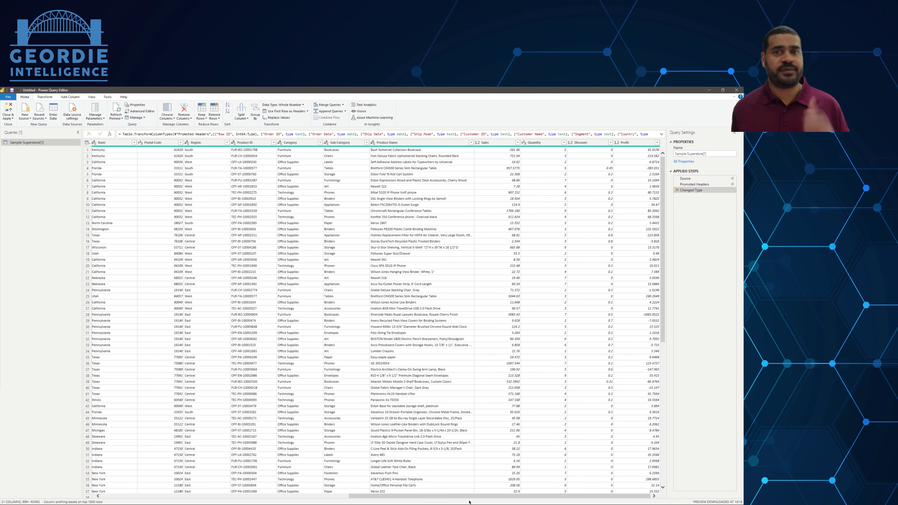
pyautogui.click(685, 178)
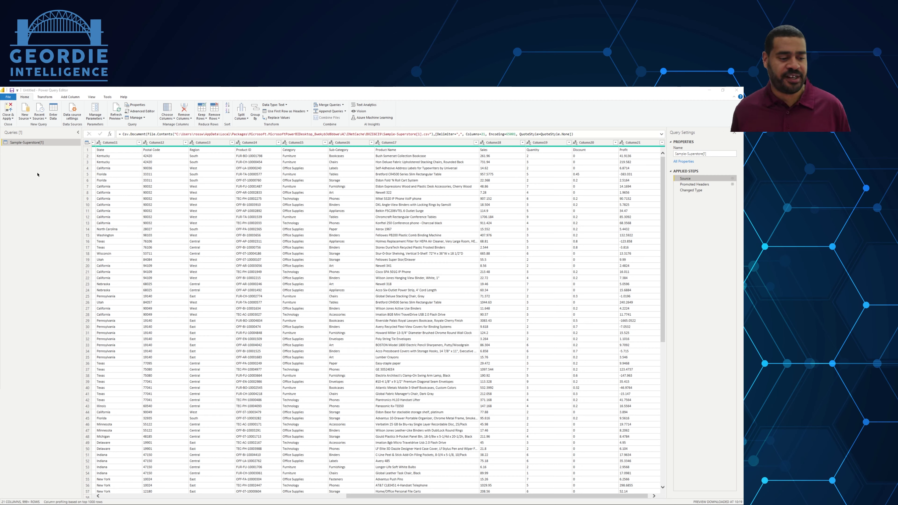
# Create a blank query alongside the Superstore query and open its code in the Advanced Editor.
pyautogui.rightClick(28, 143)
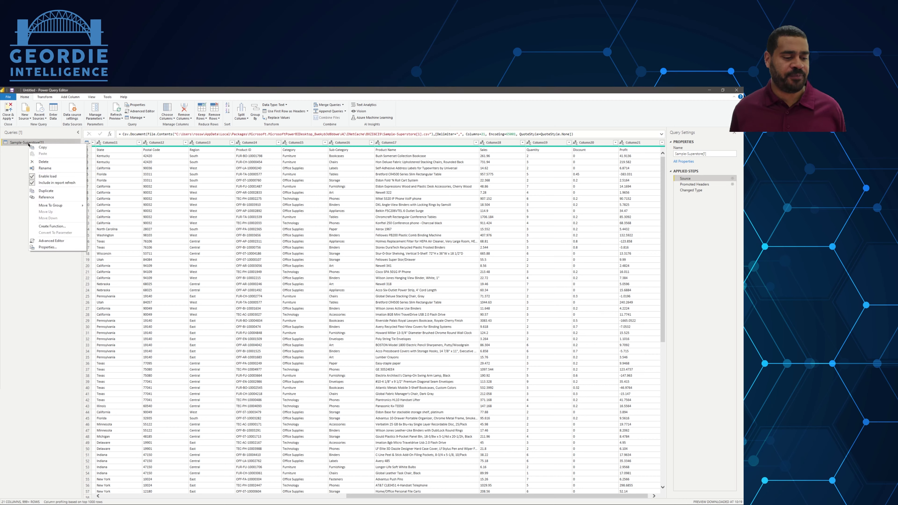
pyautogui.click(26, 261)
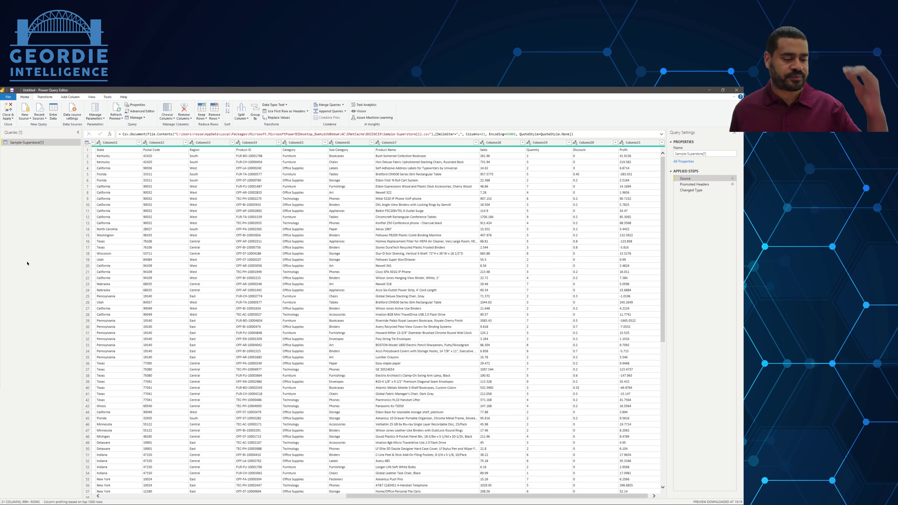
pyautogui.rightClick(28, 262)
pyautogui.moveTo(54, 274)
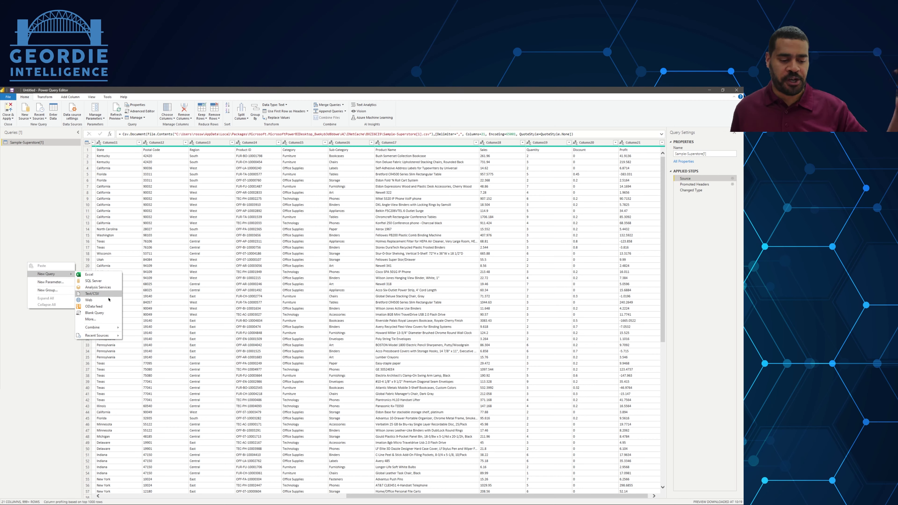
pyautogui.click(103, 313)
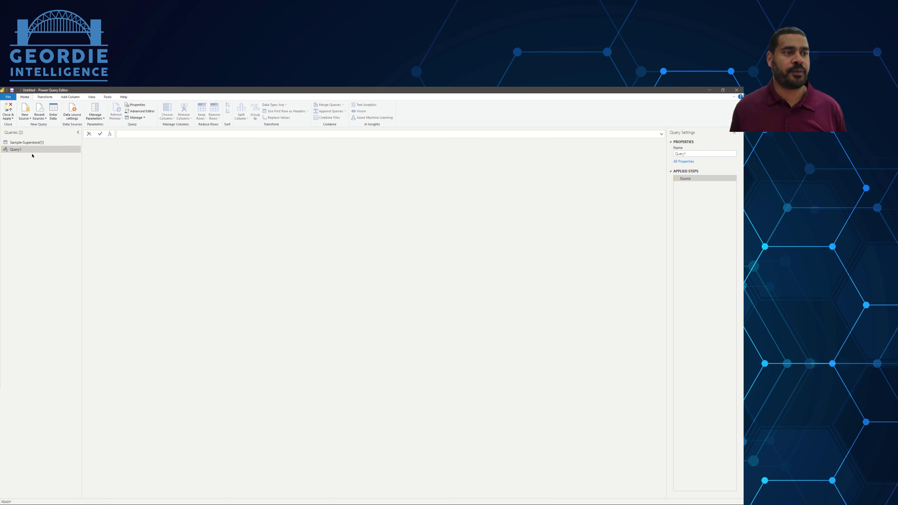
pyautogui.rightClick(32, 155)
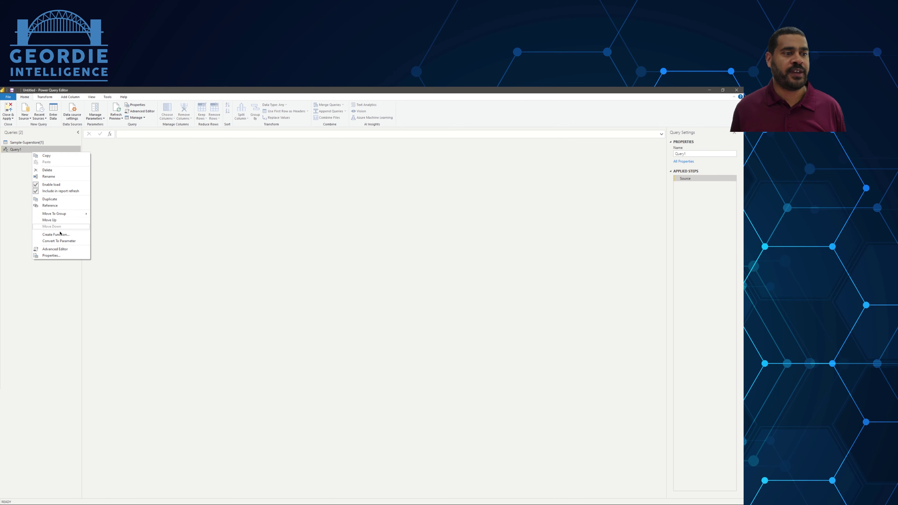
pyautogui.click(62, 250)
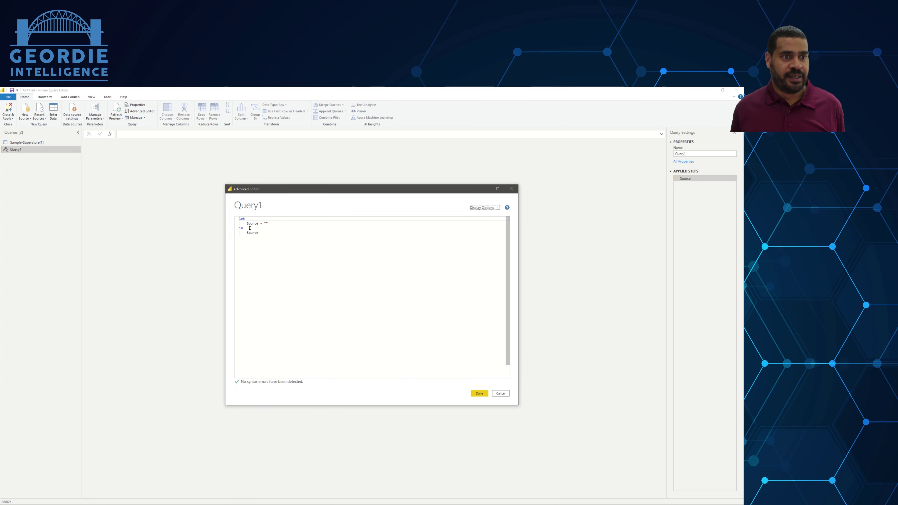
# Replace the empty string assigned to Source with a List.Dates function call.
pyautogui.moveTo(243, 222); pyautogui.dragTo(275, 222)
pyautogui.click(288, 222)
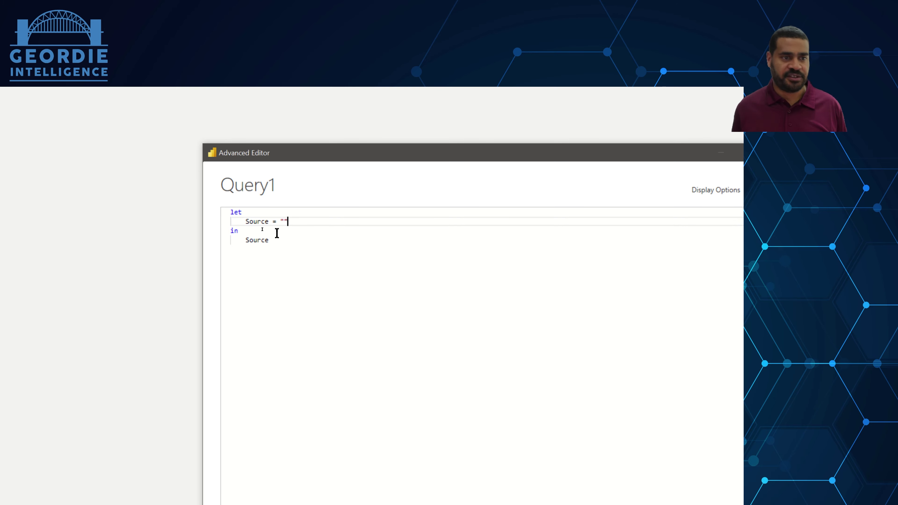
pyautogui.press('Delete')
pyautogui.press('BackSpace')
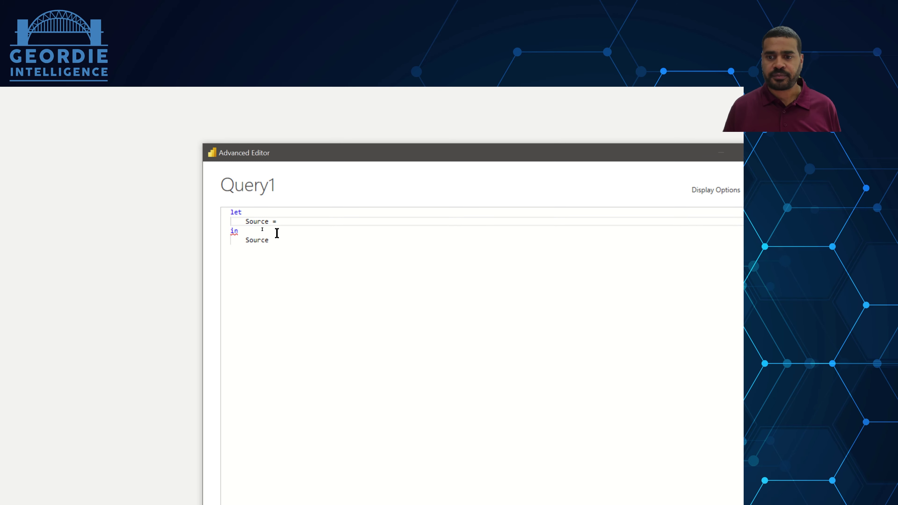
pyautogui.write('L')
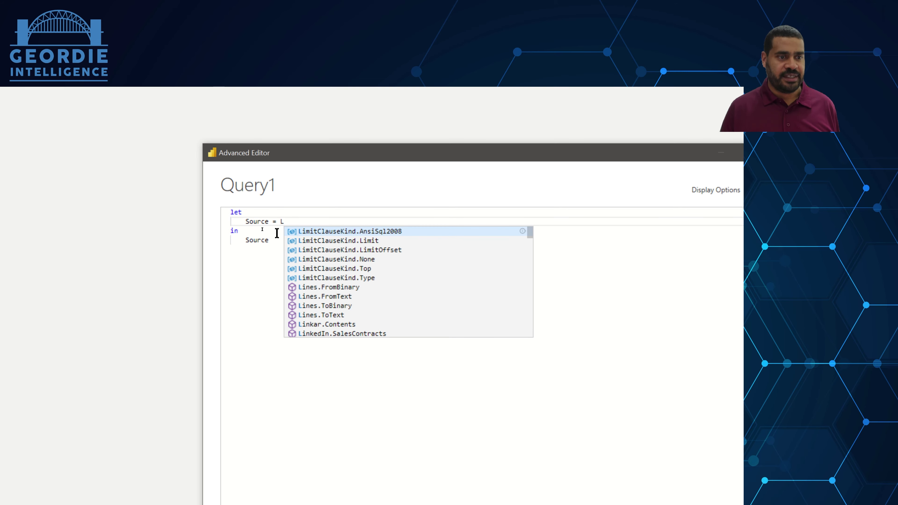
pyautogui.write('ist.')
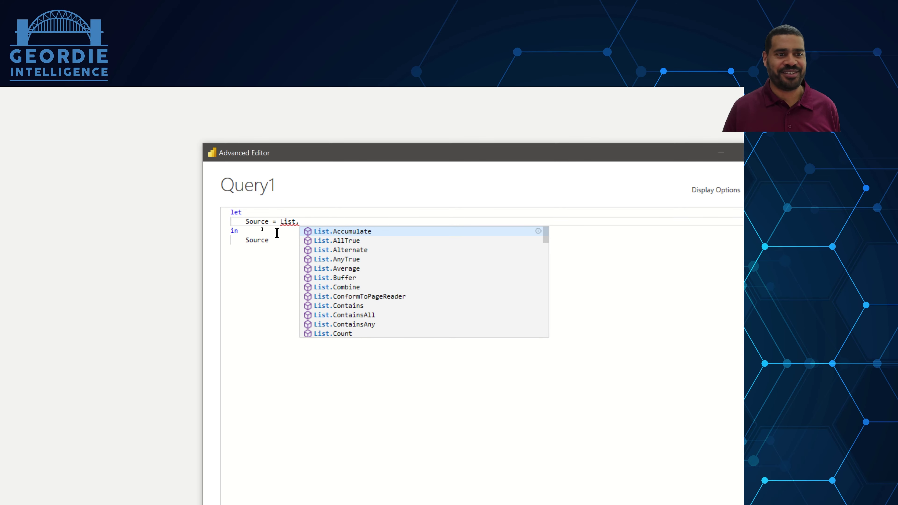
pyautogui.write('Date')
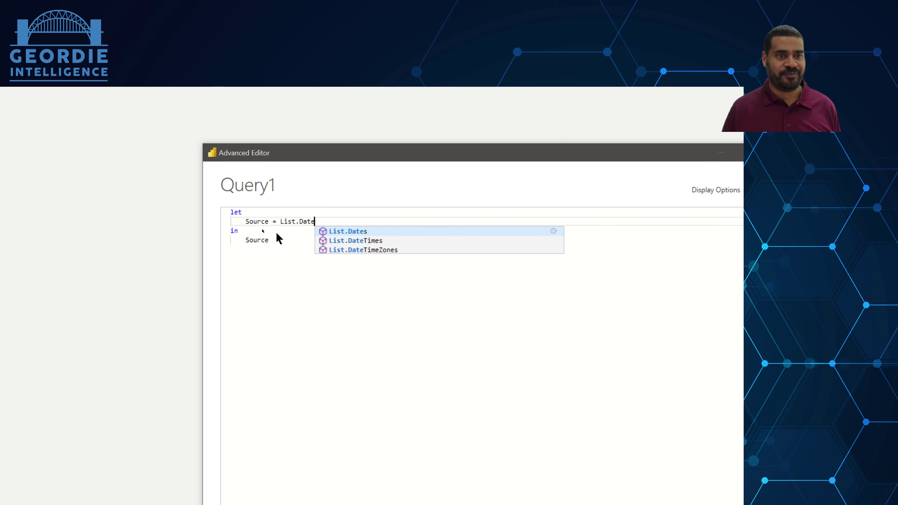
pyautogui.write('s(')
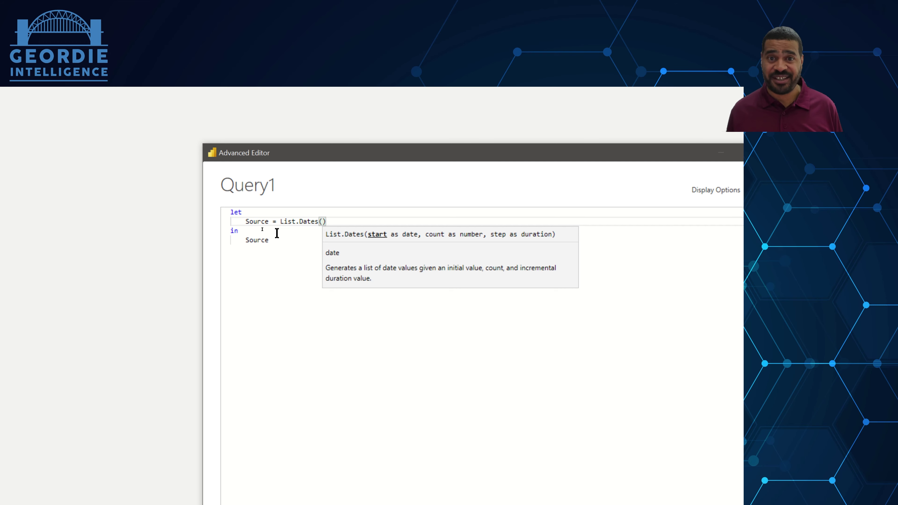
# Enter #date(2014,1,1) as the start date argument of List.Dates.
pyautogui.write('#')
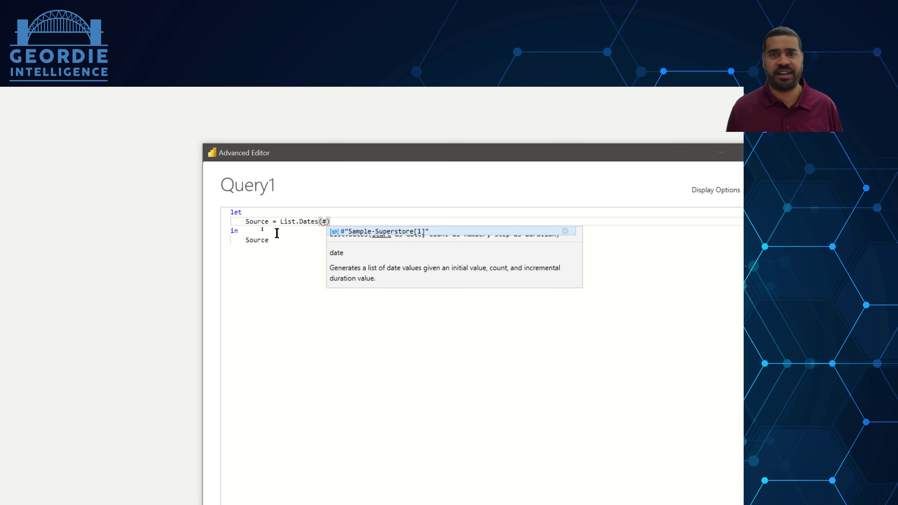
pyautogui.write('date')
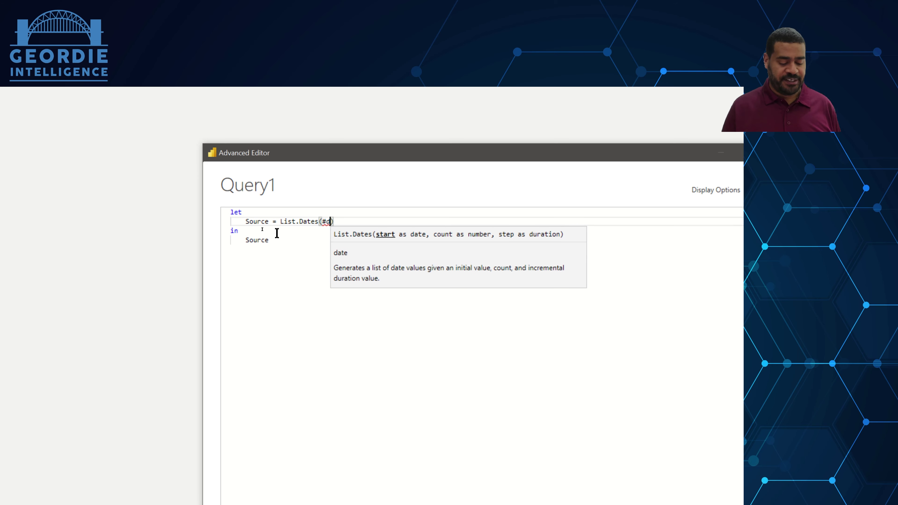
pyautogui.write('(')
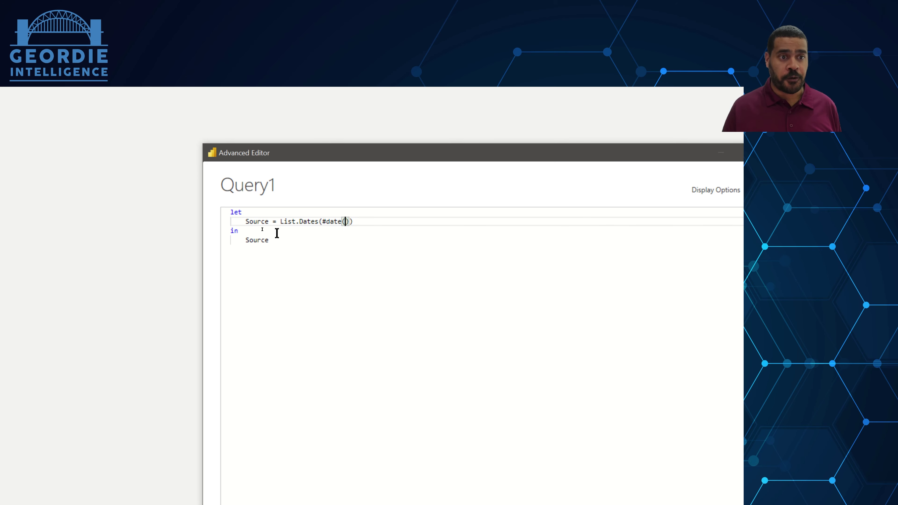
pyautogui.write('2014,')
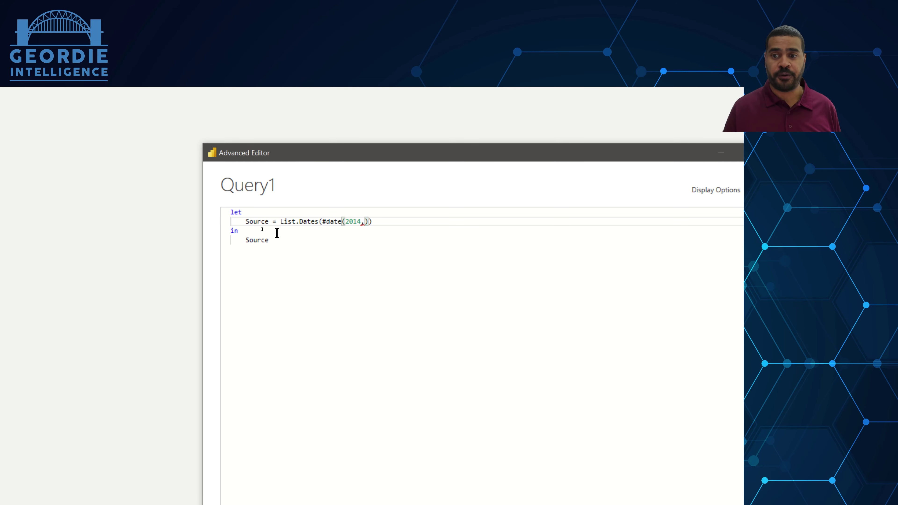
pyautogui.write('1,1')
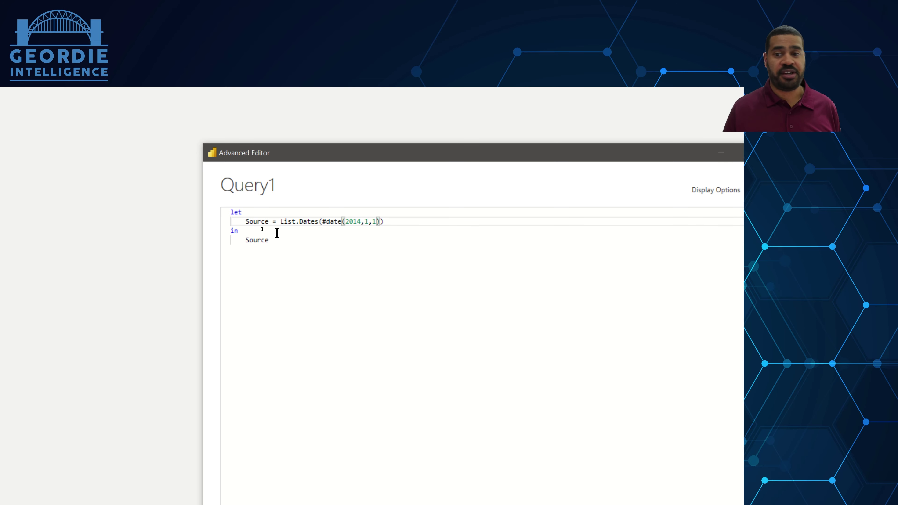
pyautogui.press('Right')
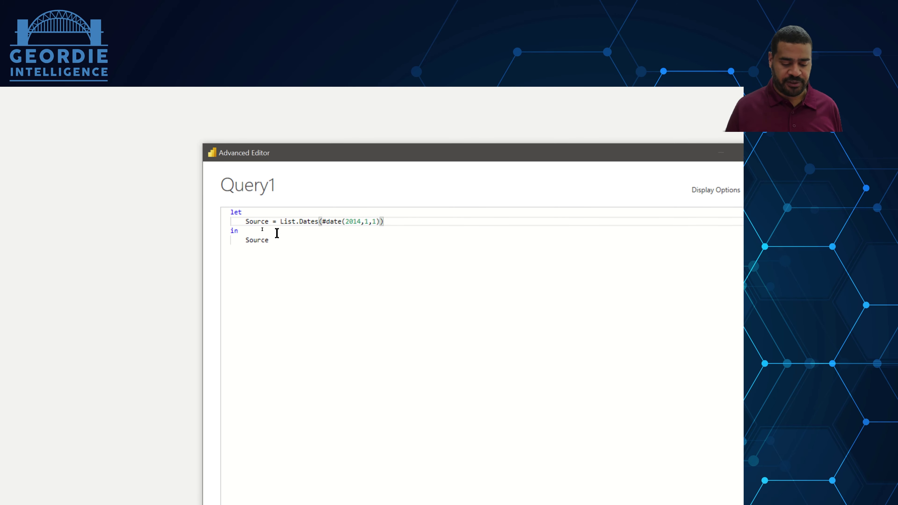
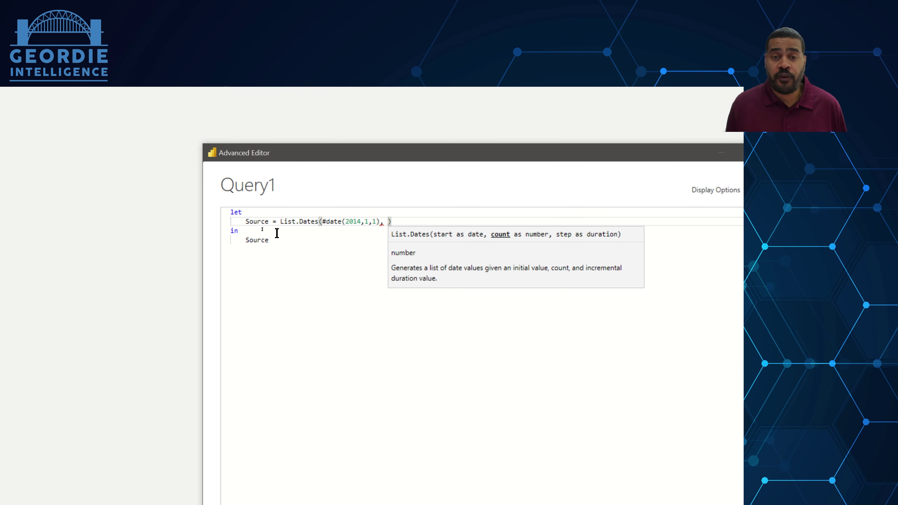
# Add 1250 as the count argument of List.Dates.
pyautogui.write('12150')
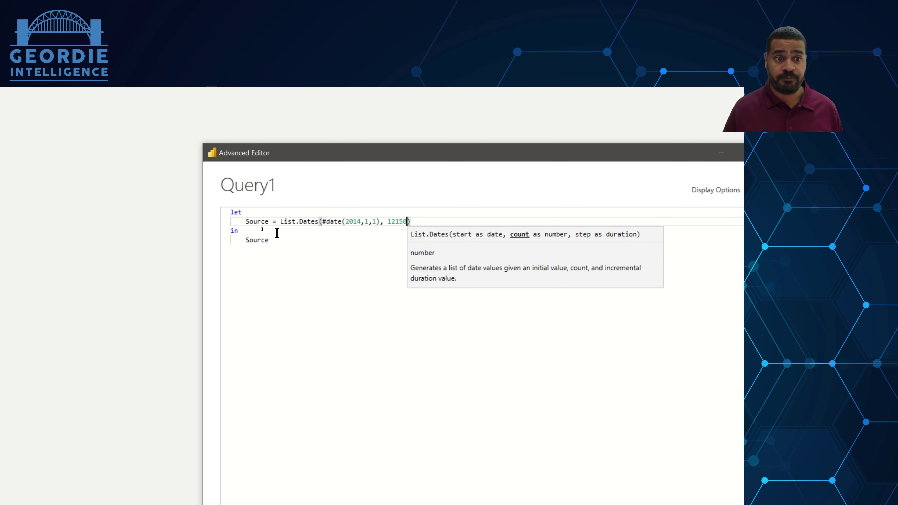
pyautogui.press('BackSpace')
pyautogui.press('BackSpace')
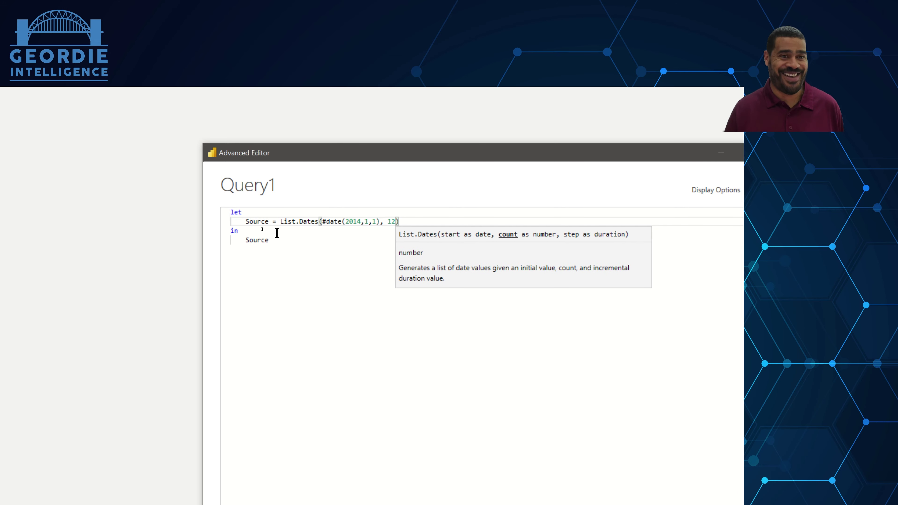
pyautogui.write('50')
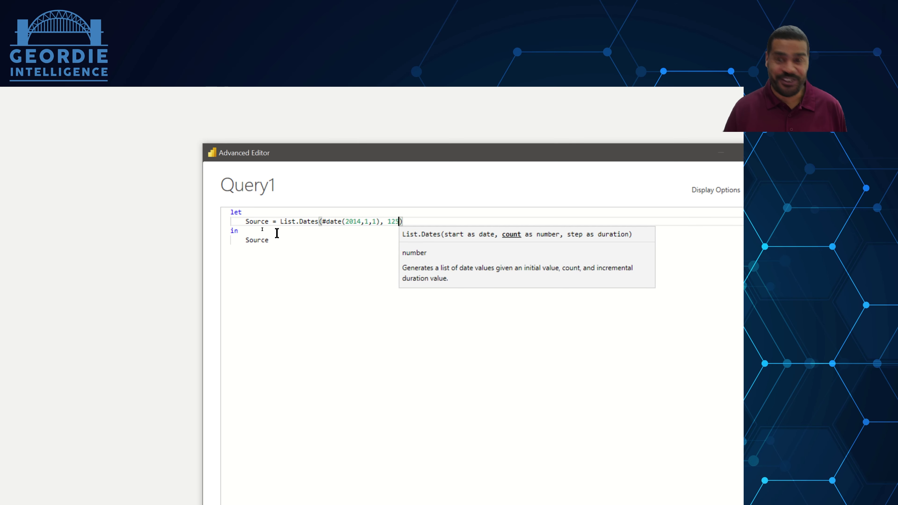
pyautogui.write(',')
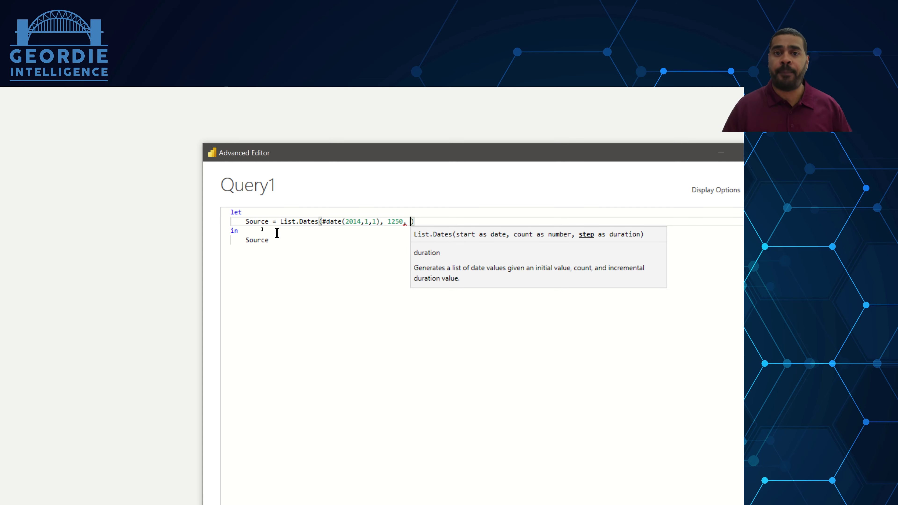
# Add #duration(1,0,0,0) as the step argument of List.Dates in the query code.
pyautogui.write('#')
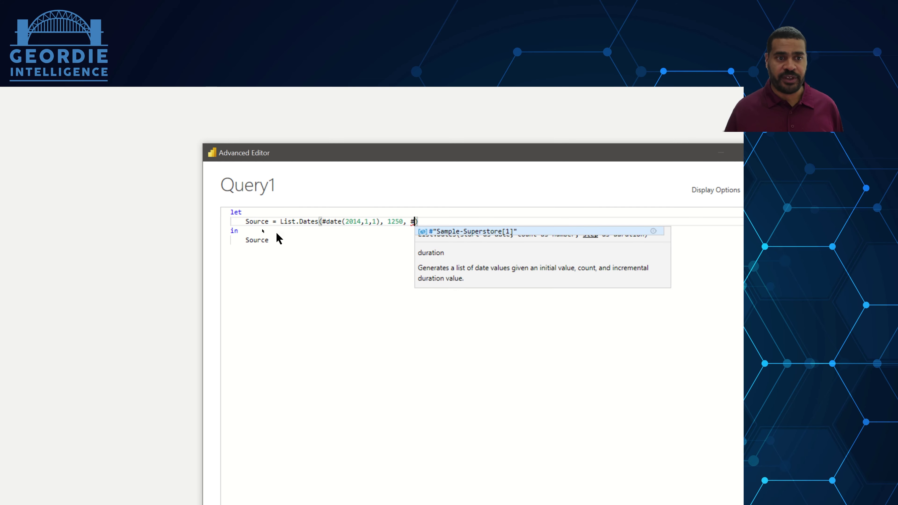
pyautogui.write('duration')
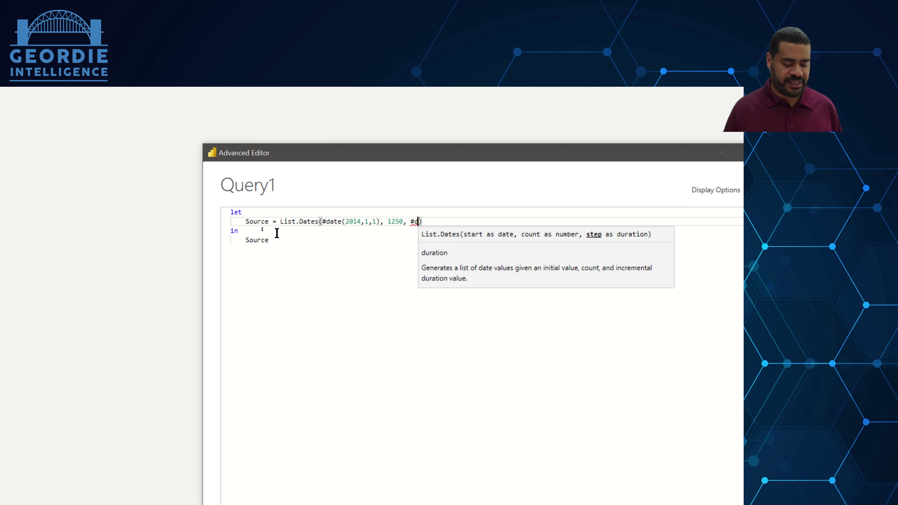
pyautogui.write('(')
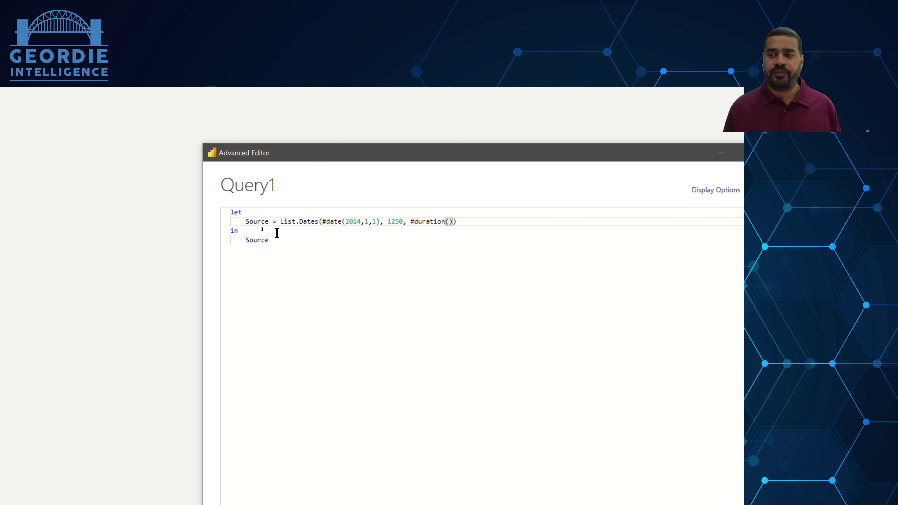
pyautogui.write('1,')
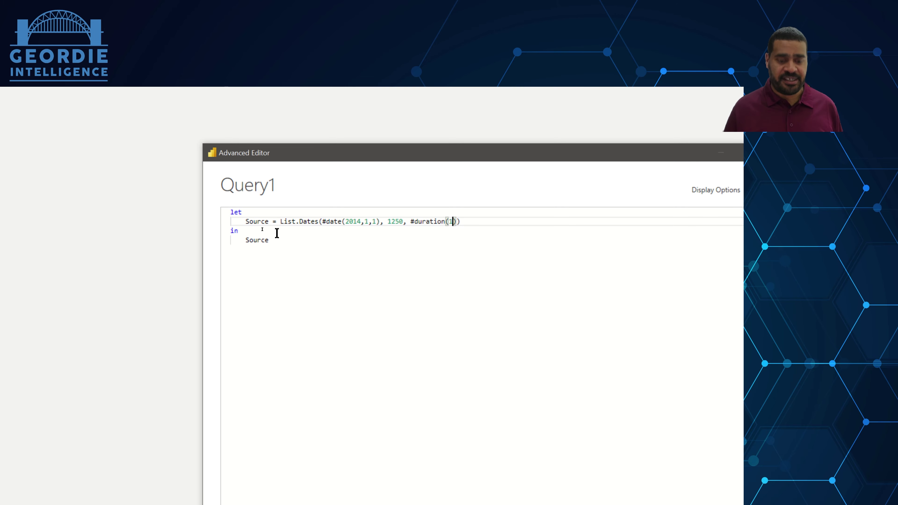
pyautogui.write('0,1,')
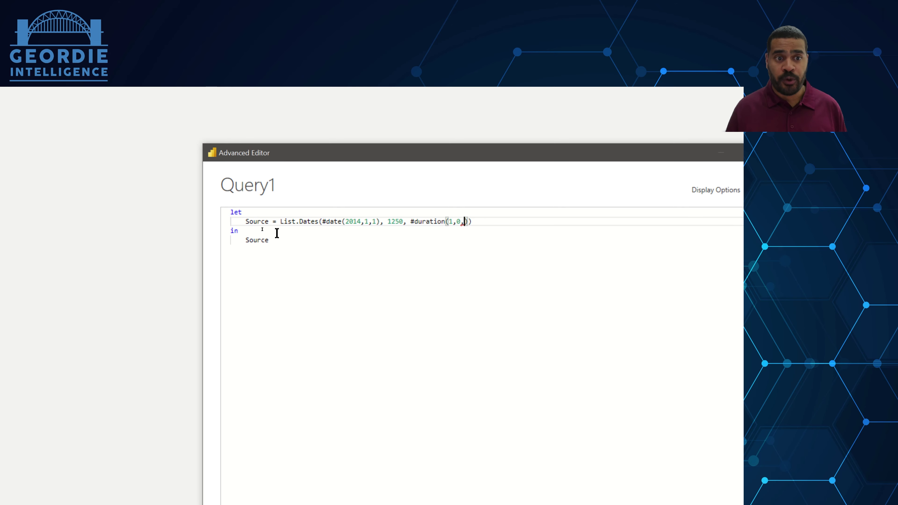
pyautogui.press('BackSpace')
pyautogui.press('BackSpace')
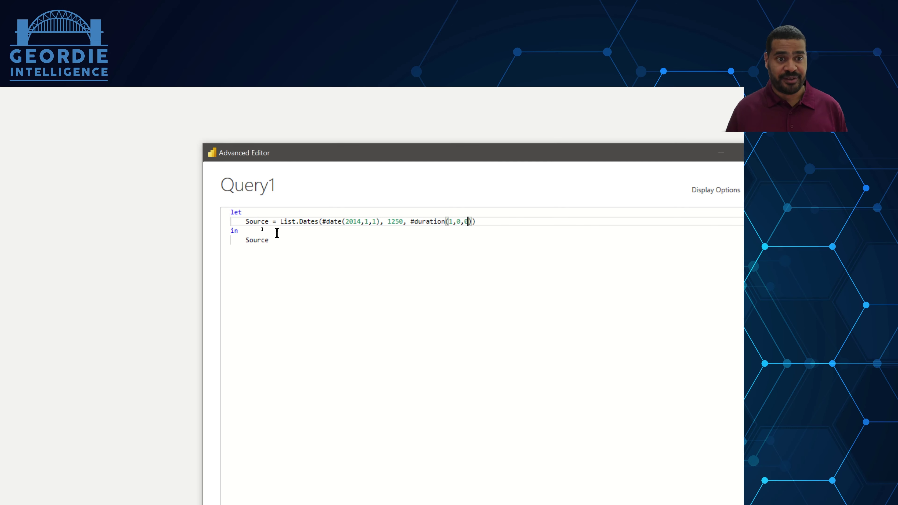
pyautogui.write('0,0')
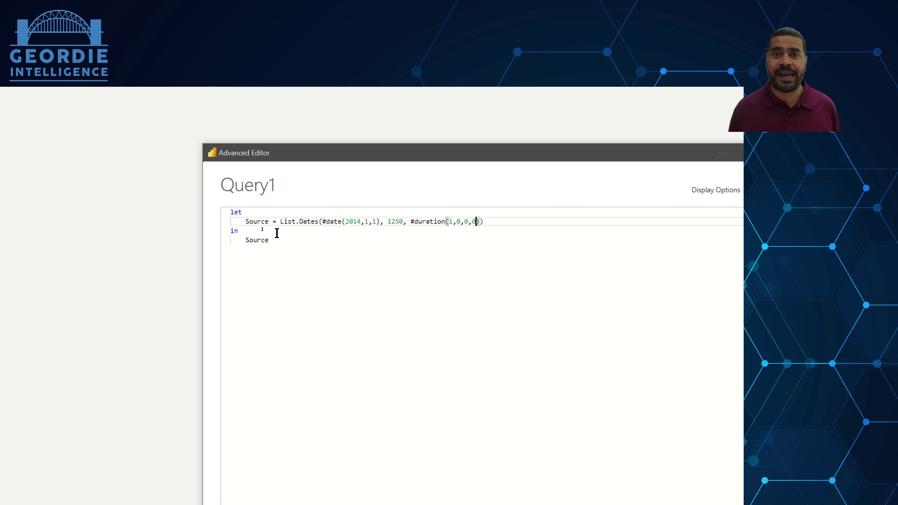
pyautogui.press('Right')
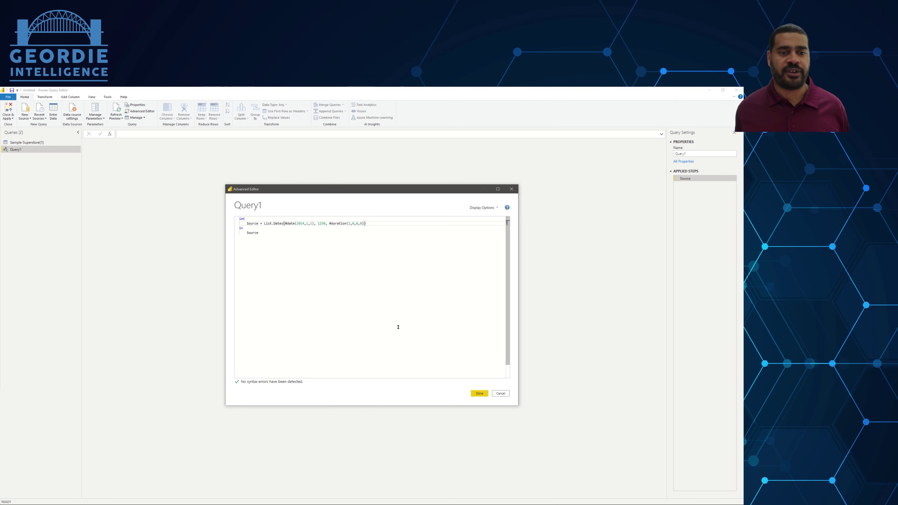
# Apply the query code and convert the generated list of dates to a table with the default conversion options.
pyautogui.click(479, 394)
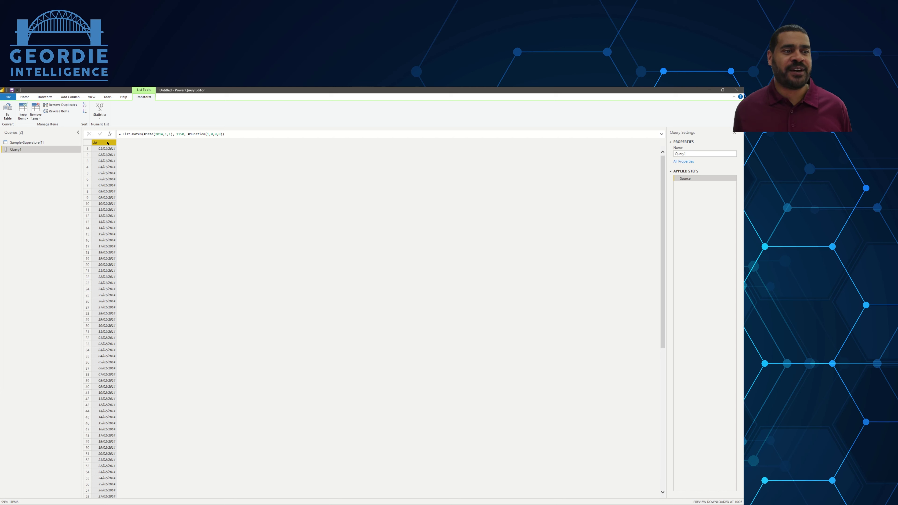
pyautogui.click(8, 111)
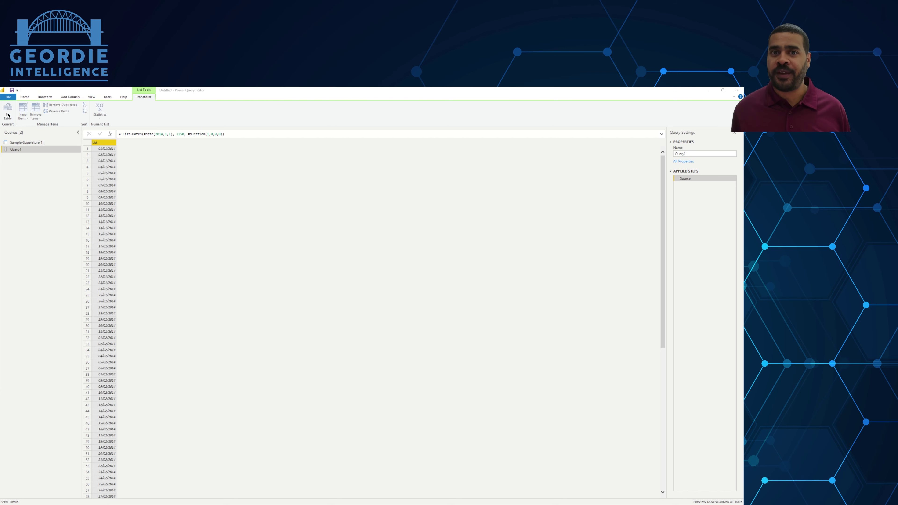
pyautogui.click(435, 322)
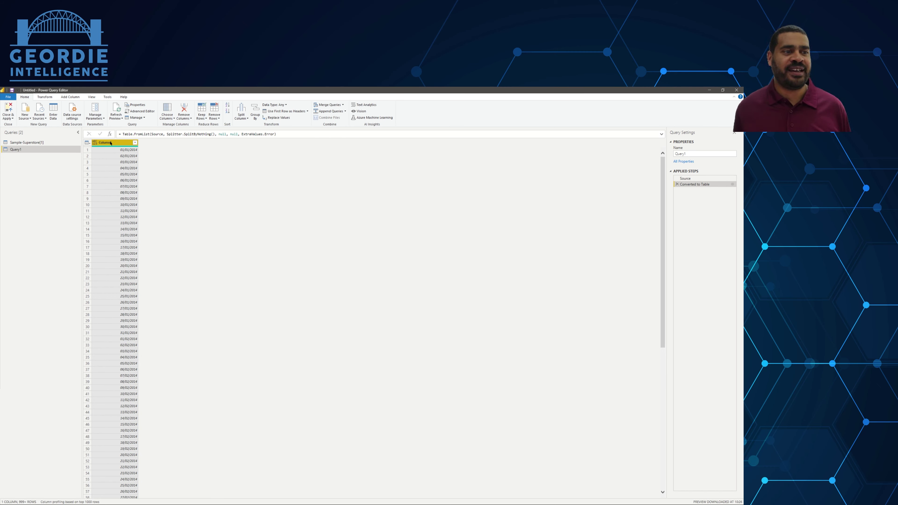
# Rename the table's only column Dates and set its data type to Date.
pyautogui.doubleClick(108, 143)
pyautogui.write('Dates')
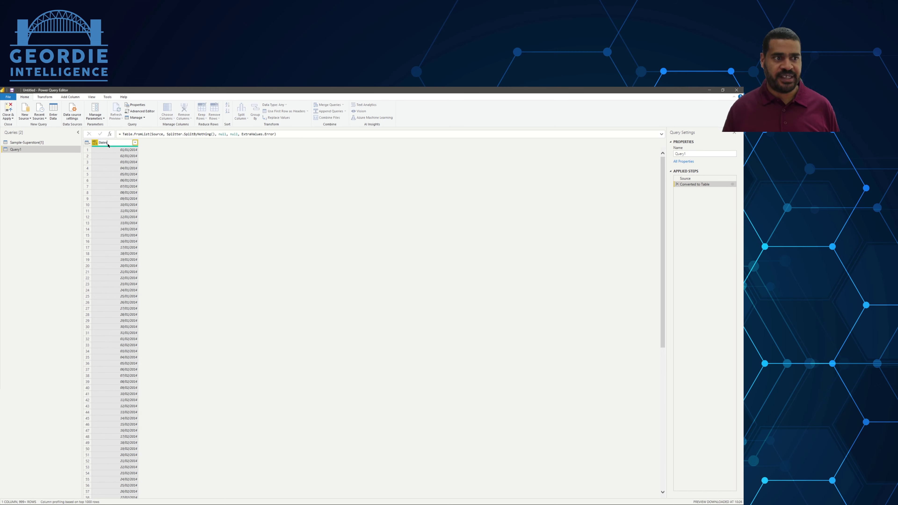
pyautogui.press('Return')
pyautogui.click(95, 143)
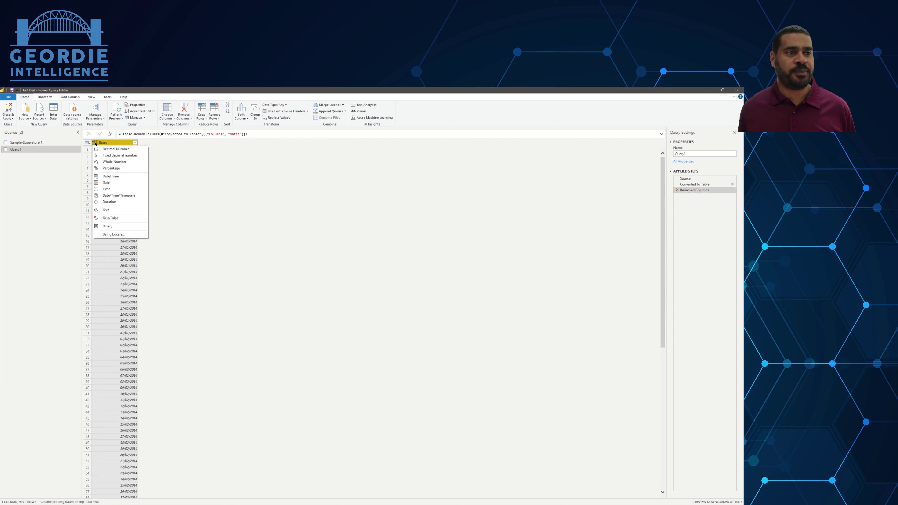
pyautogui.click(105, 184)
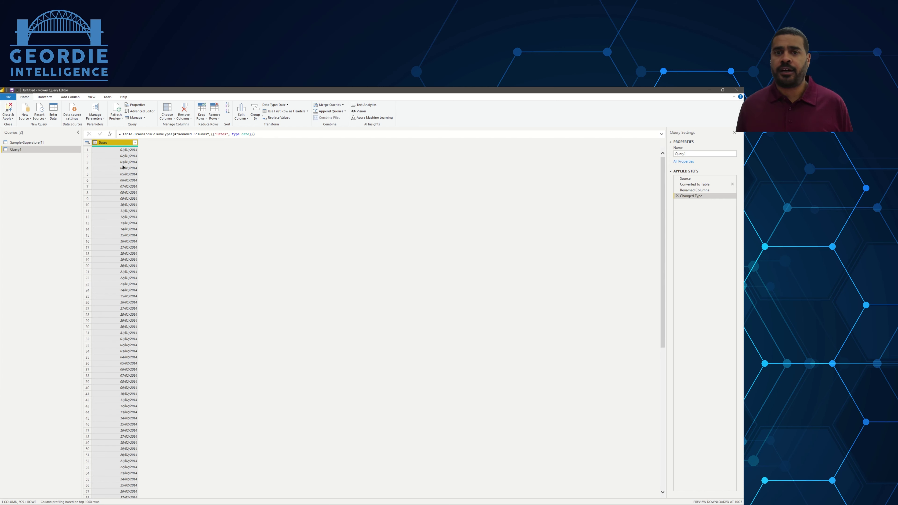
# Add a Year column derived from the Dates column.
pyautogui.click(78, 97)
pyautogui.click(231, 112)
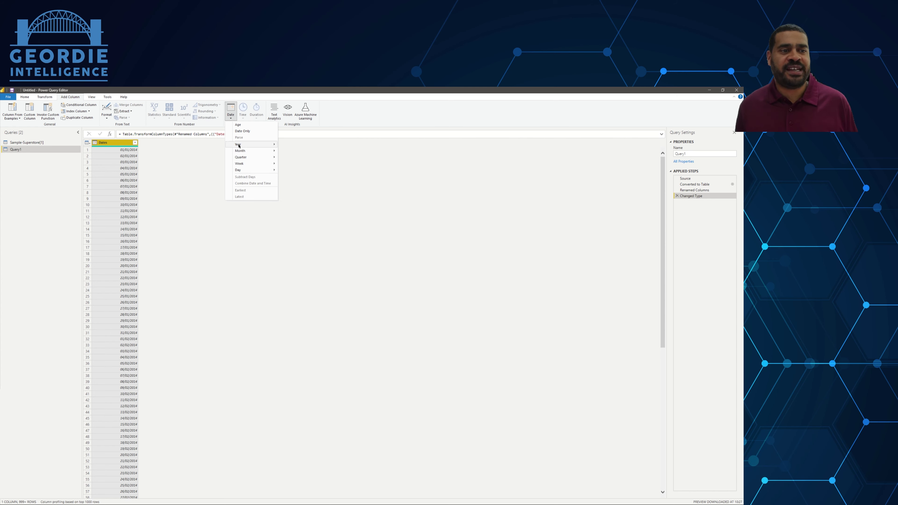
pyautogui.moveTo(256, 144)
pyautogui.click(295, 143)
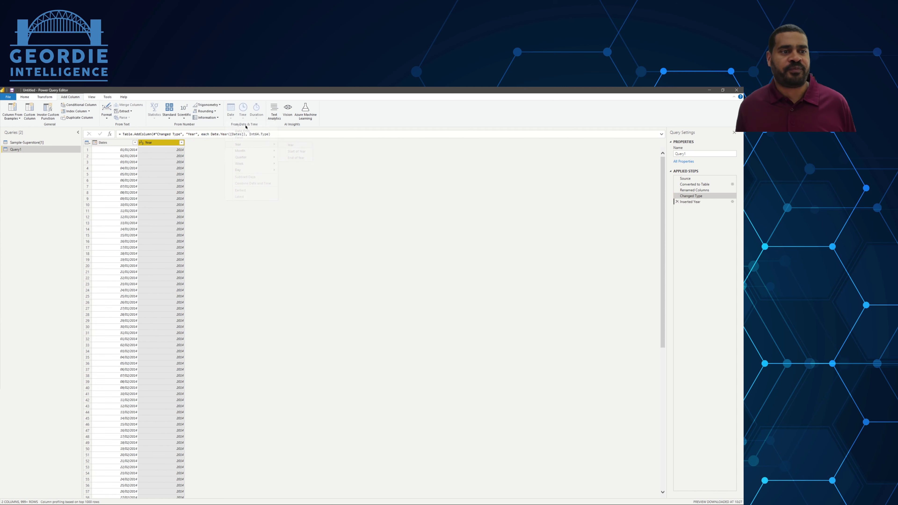
# Add a month number column and a month name column, both derived from the Dates column.
pyautogui.click(115, 143)
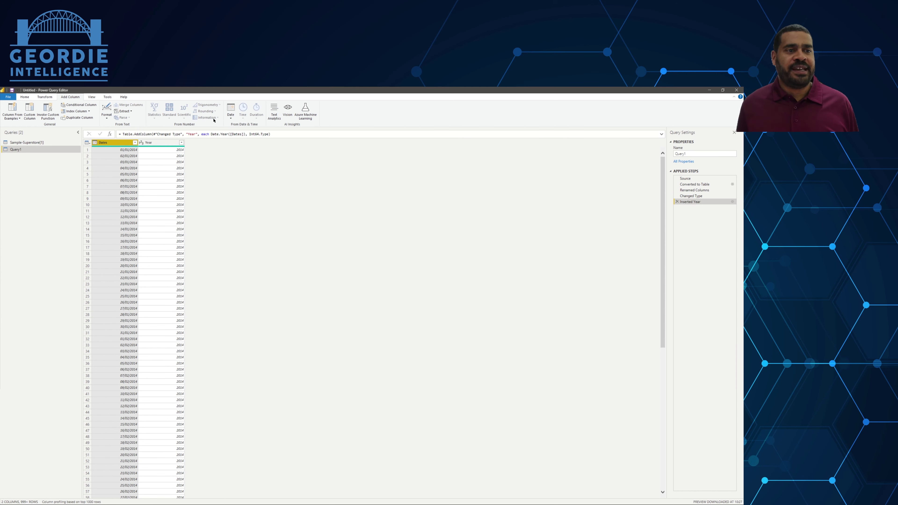
pyautogui.click(231, 111)
pyautogui.moveTo(255, 150)
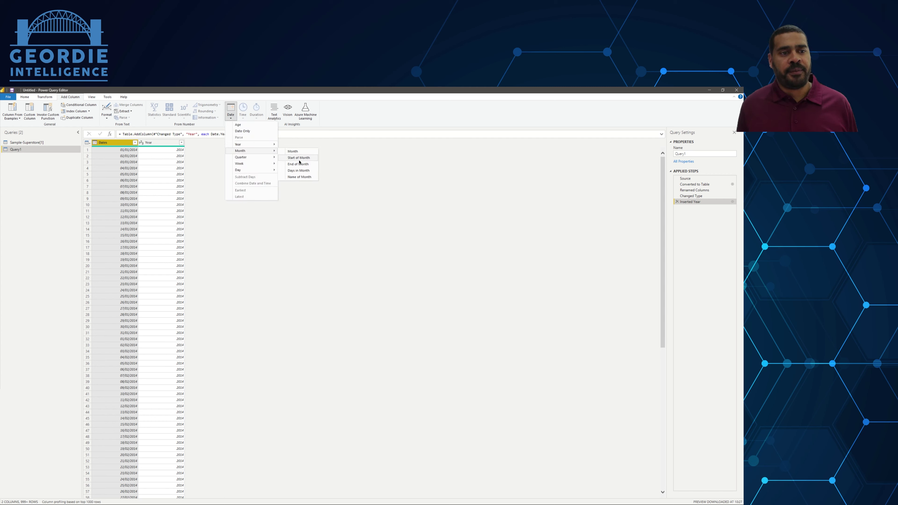
pyautogui.click(294, 151)
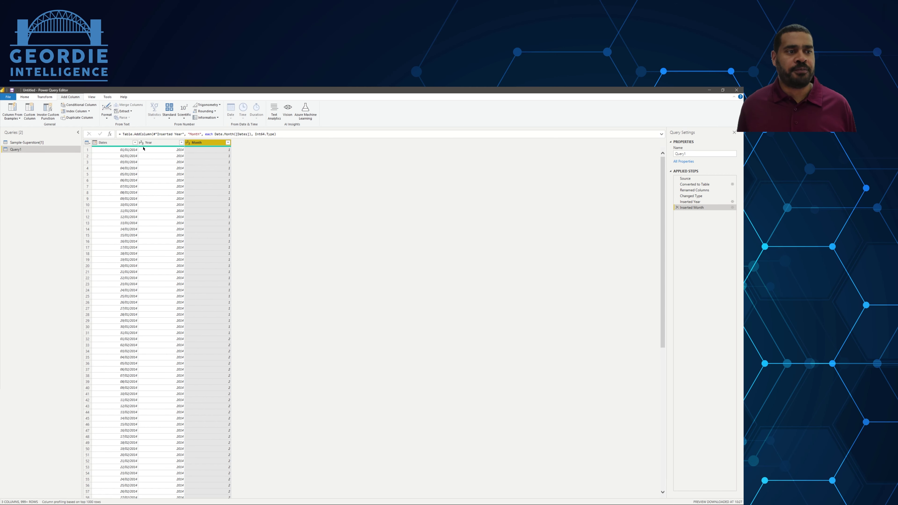
pyautogui.click(118, 143)
pyautogui.click(231, 111)
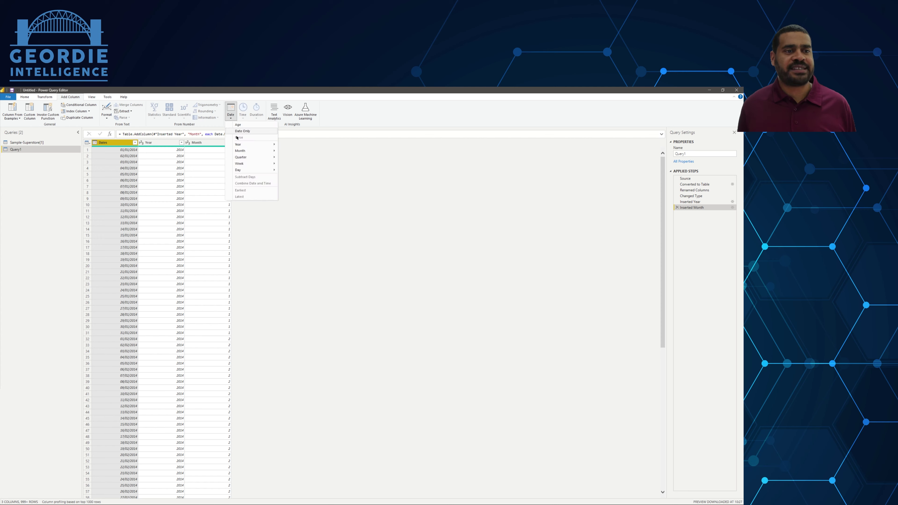
pyautogui.moveTo(254, 151)
pyautogui.click(299, 176)
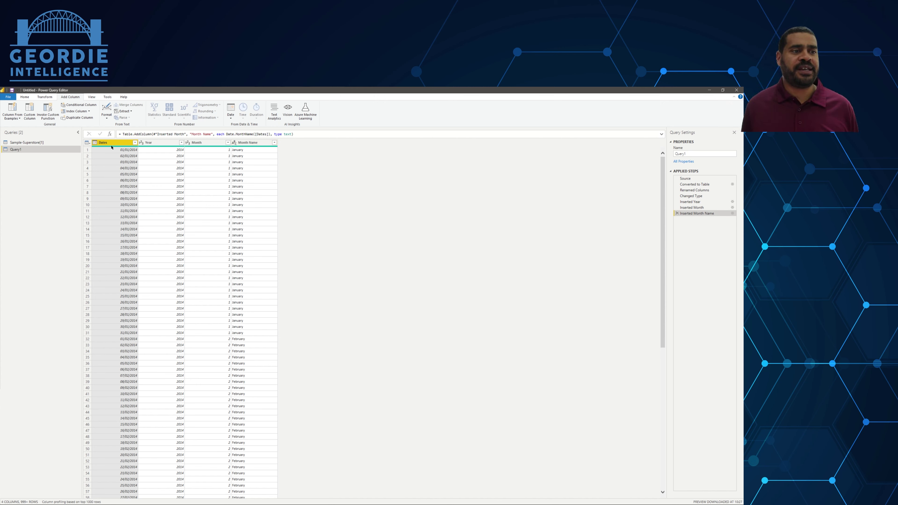
# Add a day number column and a day name column, both derived from the Dates column.
pyautogui.click(232, 118)
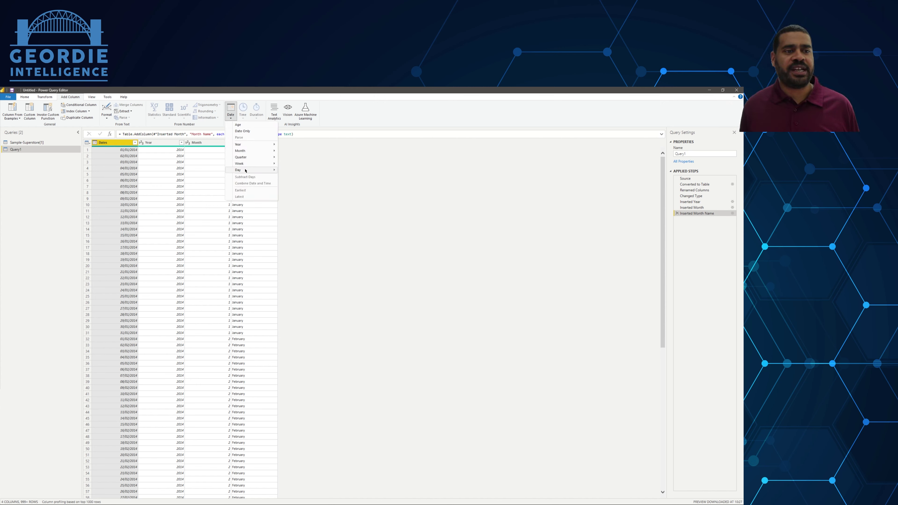
pyautogui.moveTo(248, 172)
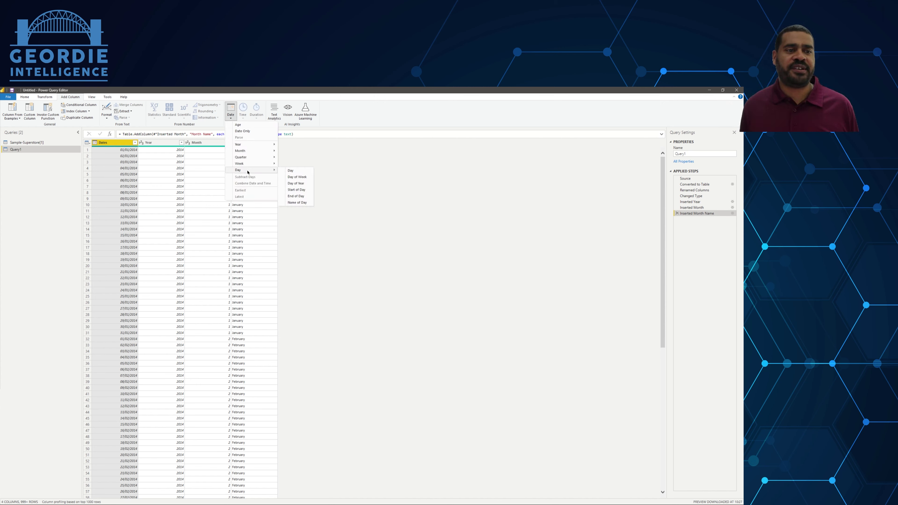
pyautogui.click(291, 171)
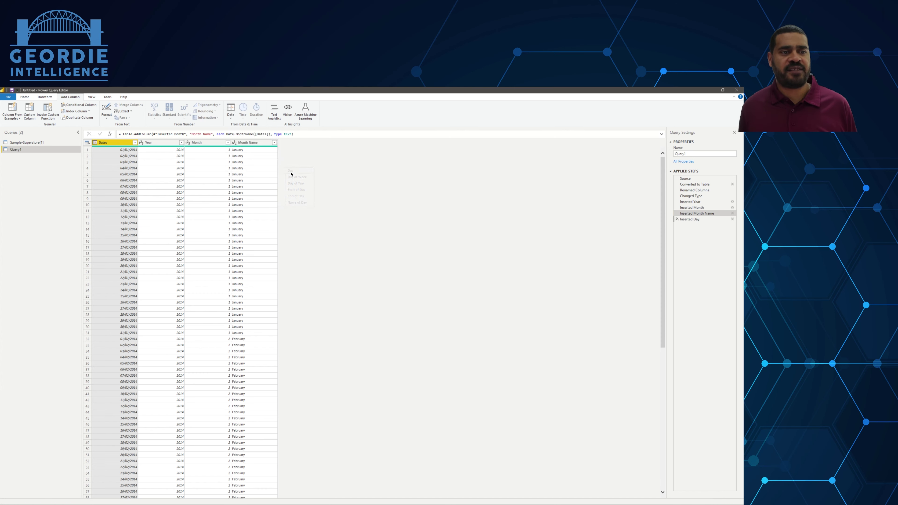
pyautogui.click(118, 143)
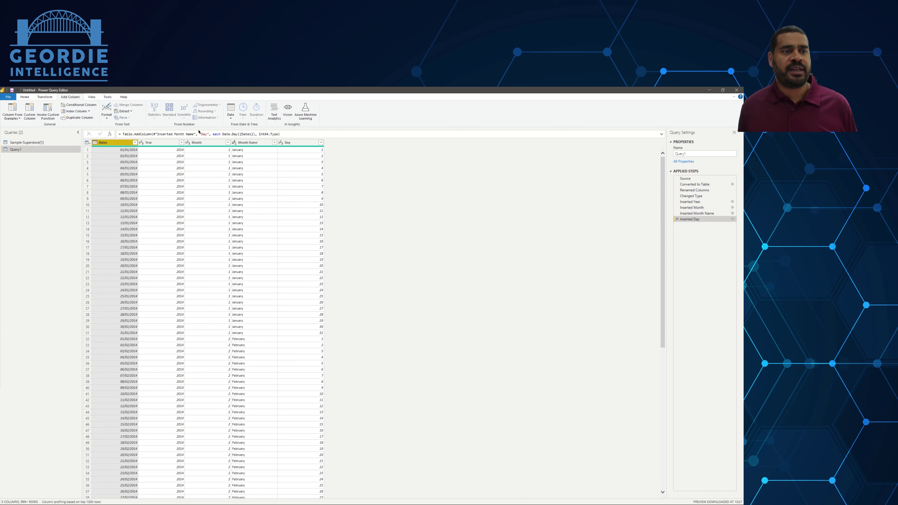
pyautogui.click(231, 118)
pyautogui.moveTo(251, 170)
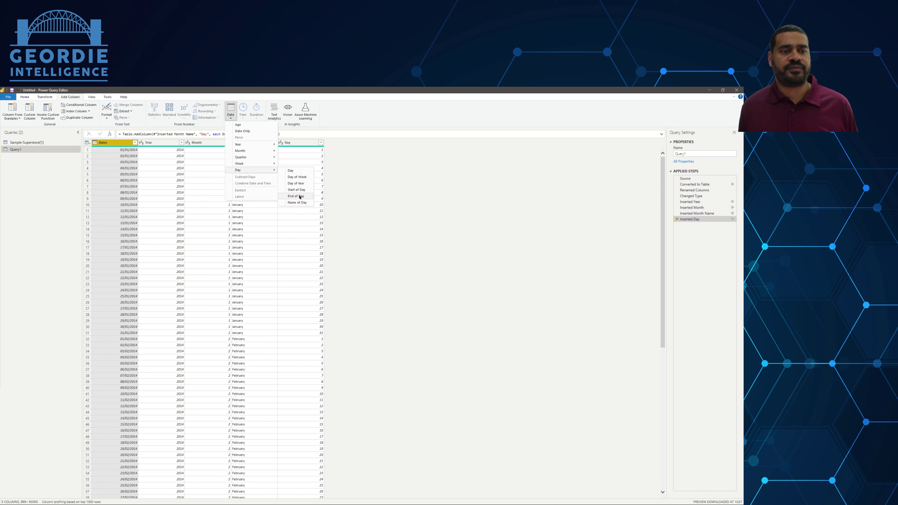
pyautogui.click(296, 203)
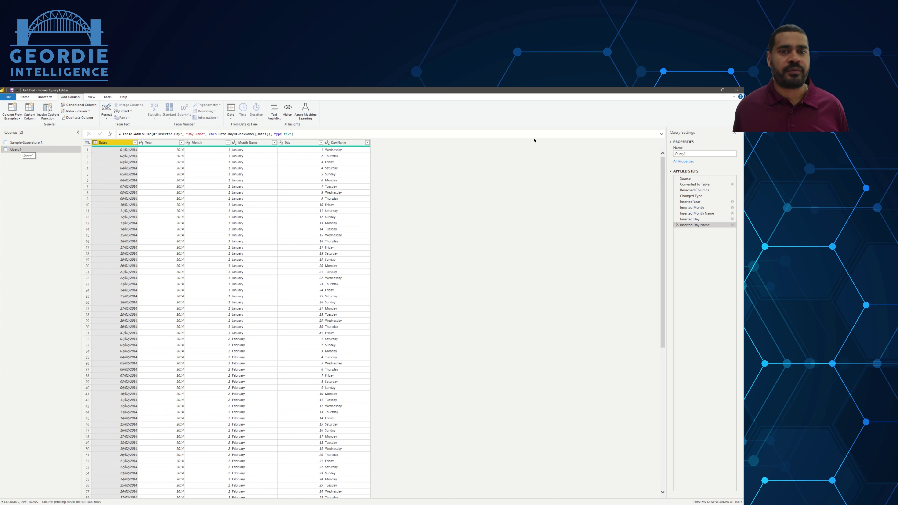
# Rename the date table query Calendar.
pyautogui.doubleClick(681, 153)
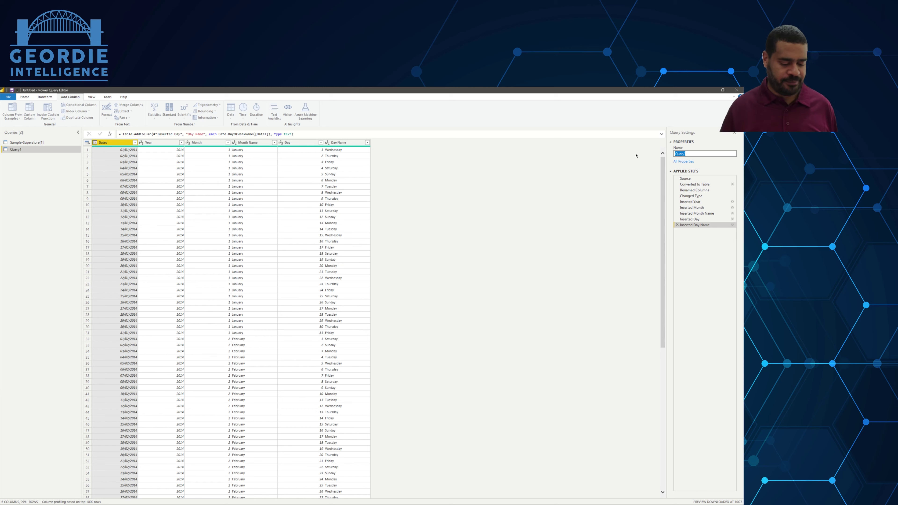
pyautogui.write('Calendar')
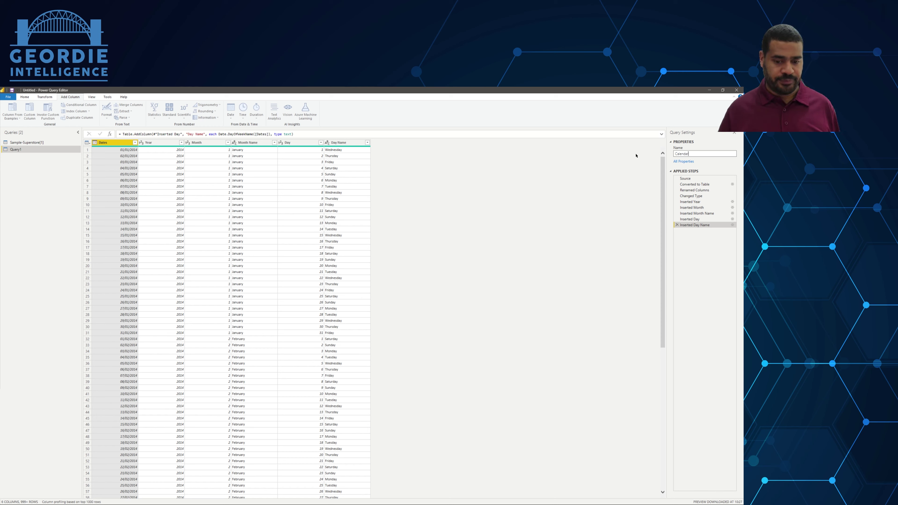
pyautogui.press('Return')
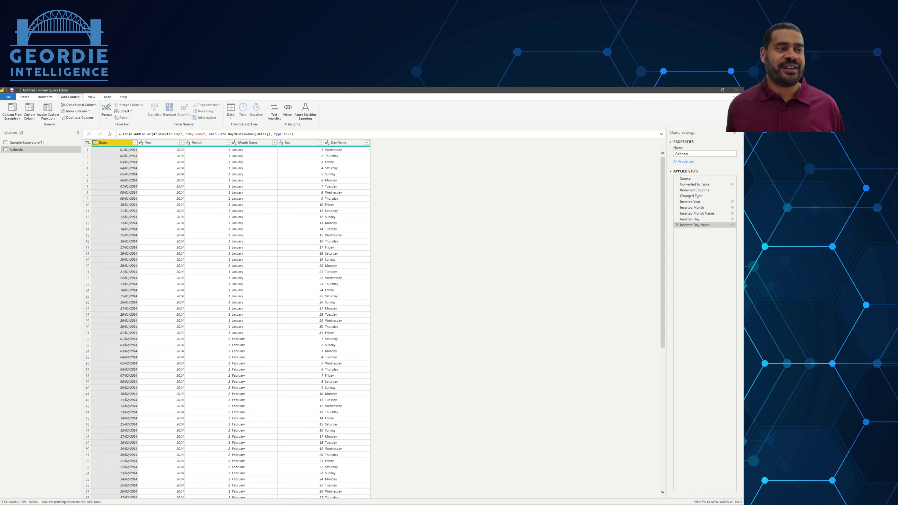
# Disable loading of the Sample-Superstore[1] query into the model.
pyautogui.click(40, 144)
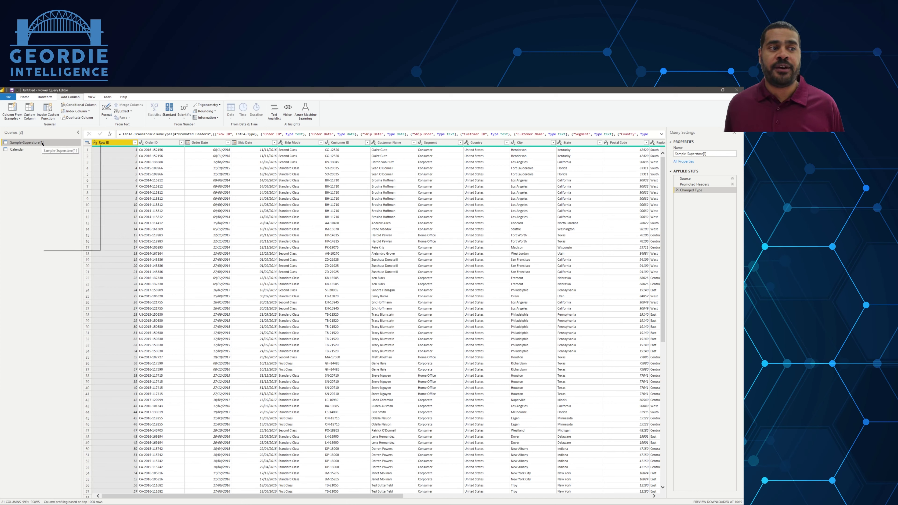
pyautogui.rightClick(42, 142)
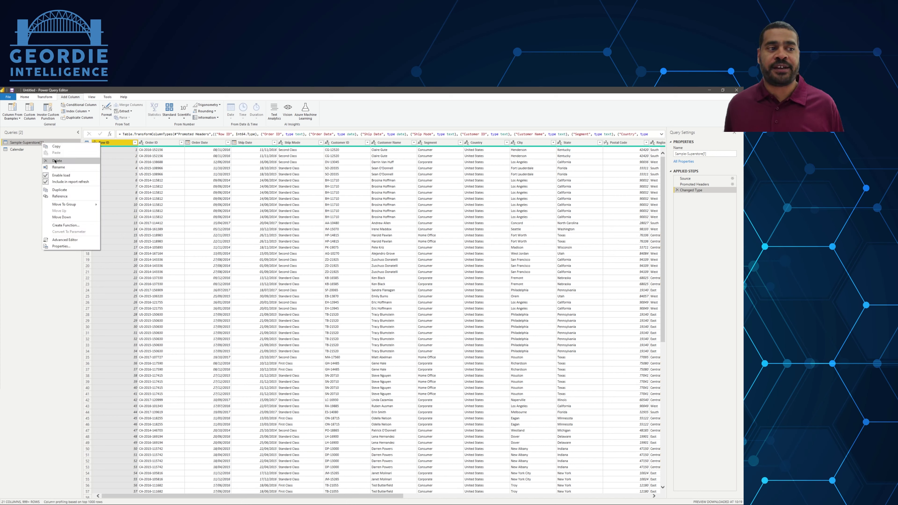
pyautogui.click(65, 177)
# Create a query that references Sample-Superstore[1] and rename it Customer.
pyautogui.rightClick(56, 143)
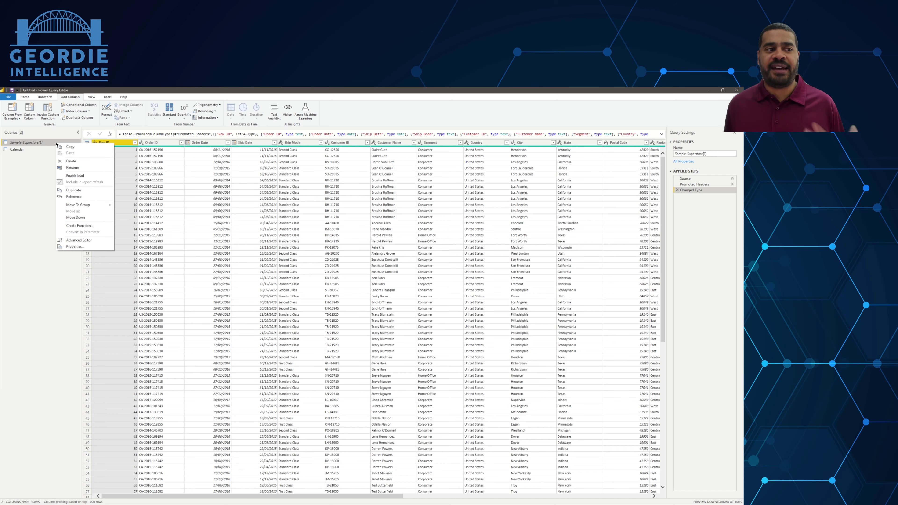
pyautogui.click(74, 197)
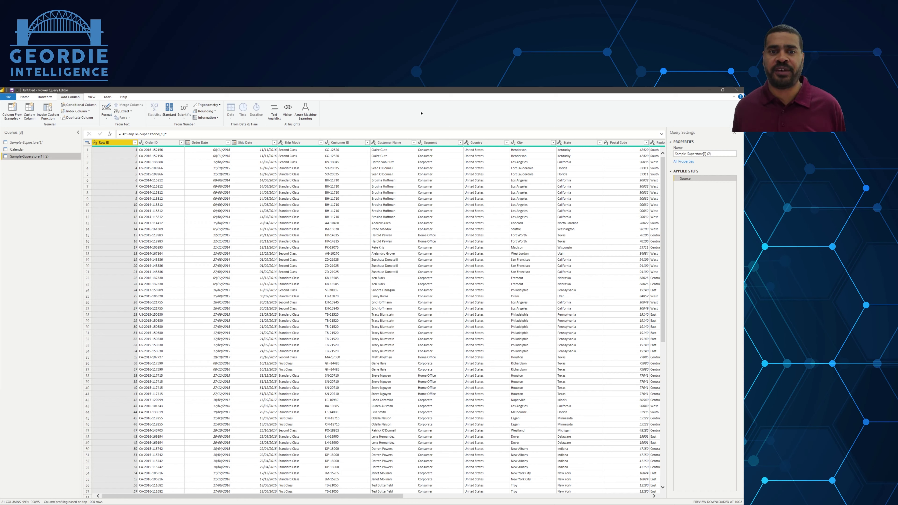
pyautogui.click(686, 153)
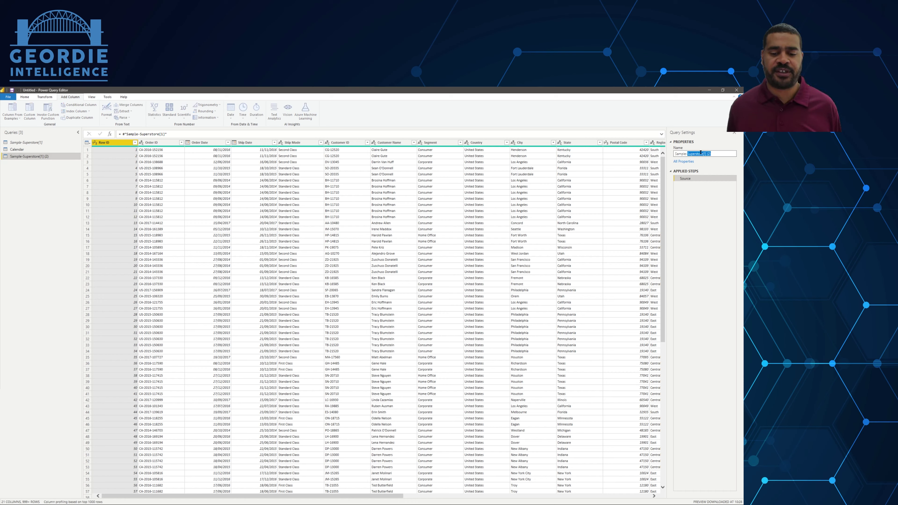
pyautogui.write('Customer')
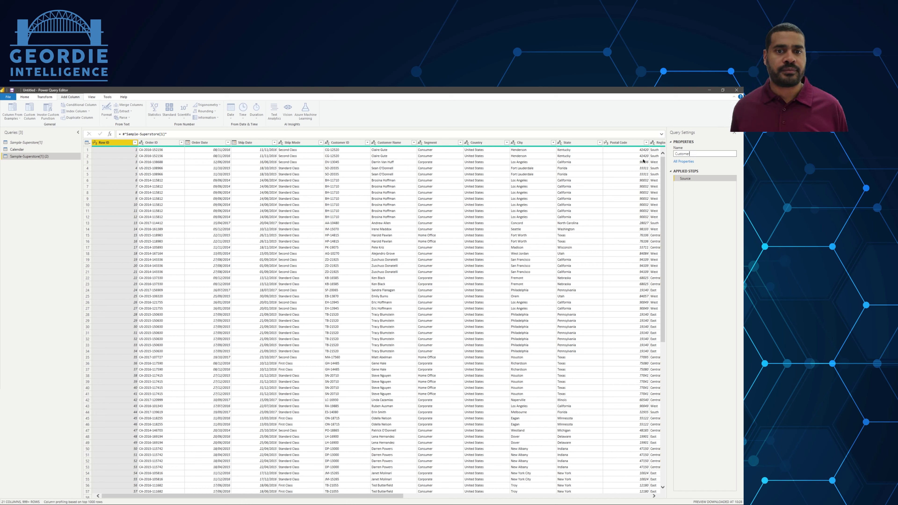
pyautogui.press('Return')
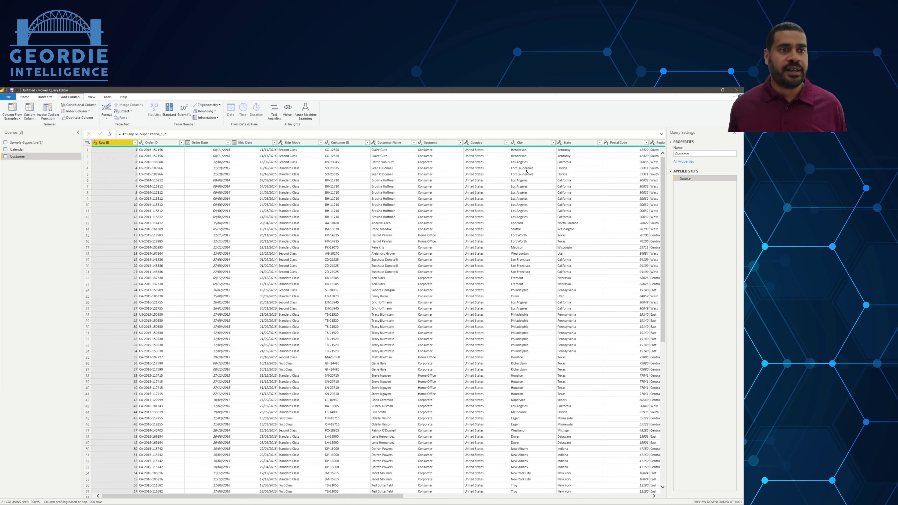
# Keep only the columns from Customer ID through Region in the Customer query, removing all other columns.
pyautogui.click(347, 142)
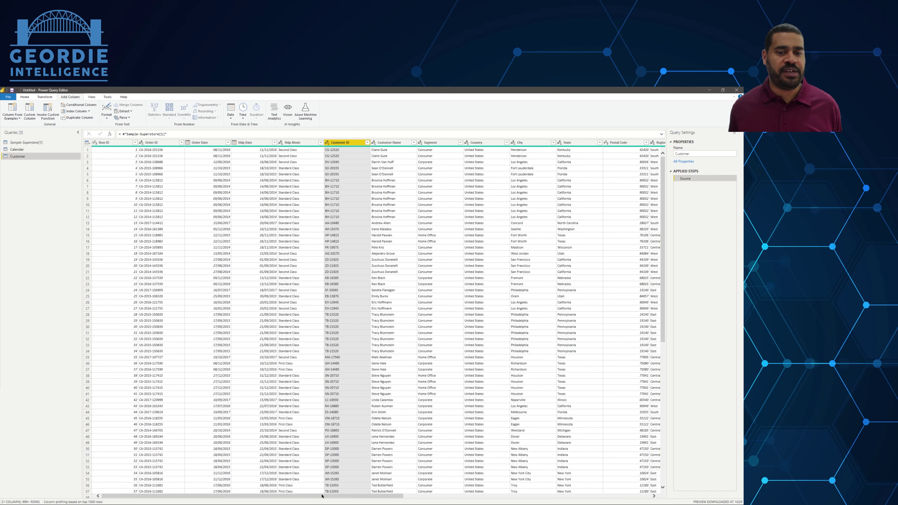
pyautogui.moveTo(380, 493); pyautogui.dragTo(486, 494)
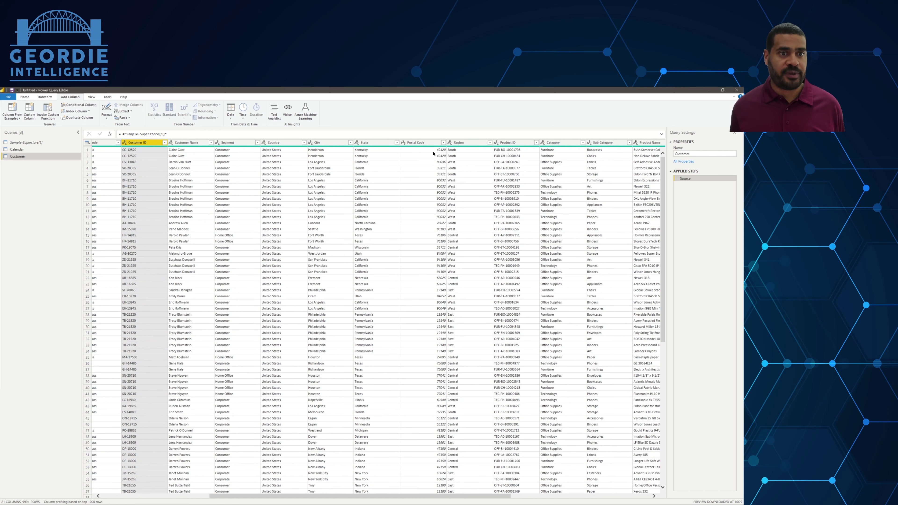
pyautogui.keyDown('shift'); pyautogui.click(475, 144); pyautogui.keyUp('shift')
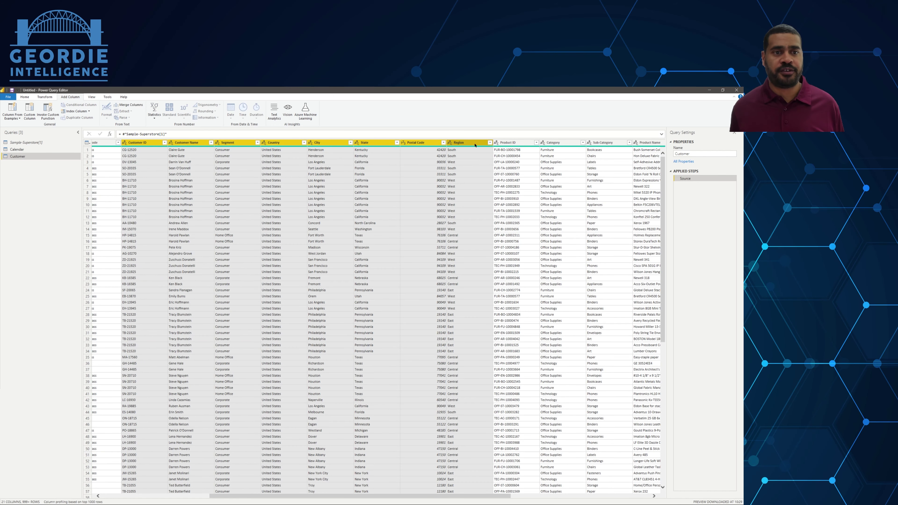
pyautogui.rightClick(474, 146)
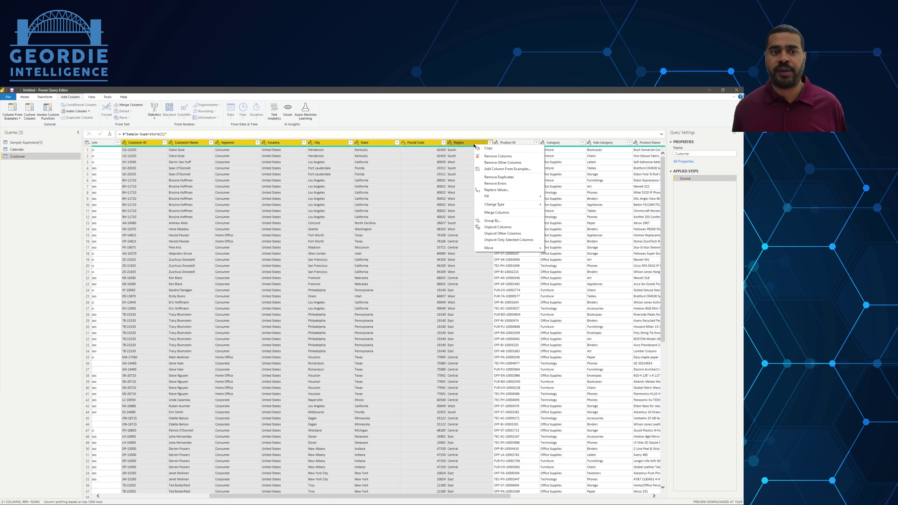
pyautogui.click(496, 164)
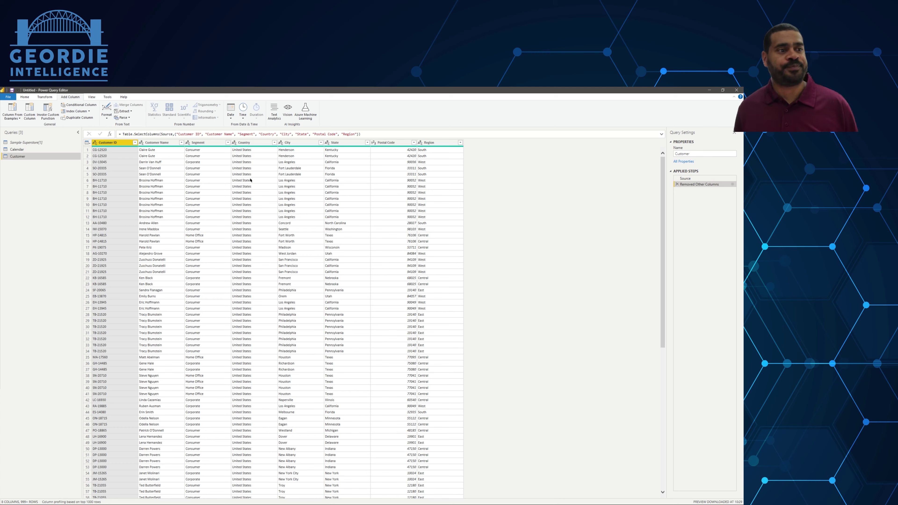
# Create another query that references Sample-Superstore[1] and rename it Product.
pyautogui.rightClick(28, 144)
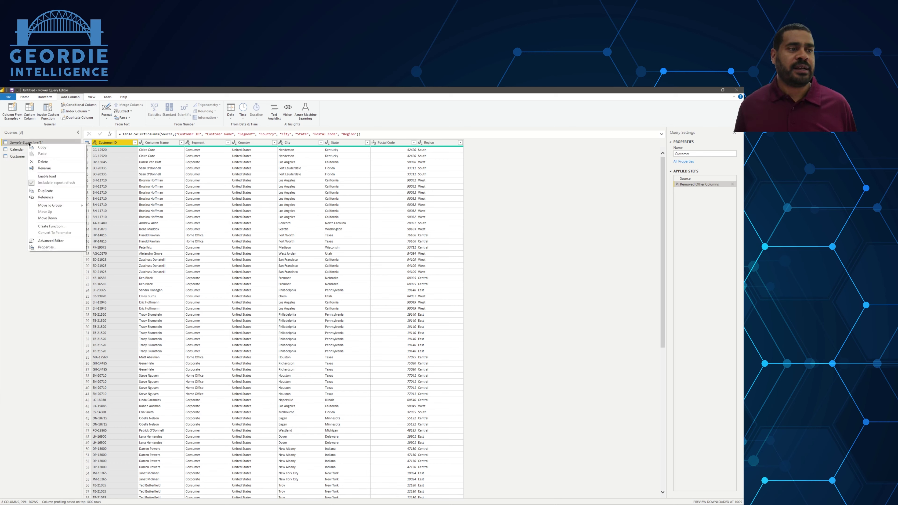
pyautogui.click(46, 198)
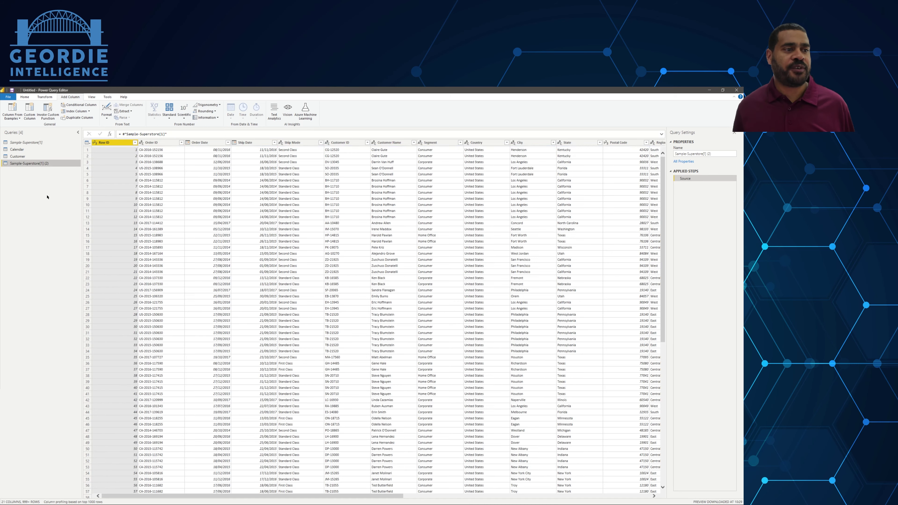
pyautogui.rightClick(33, 158)
pyautogui.rightClick(22, 164)
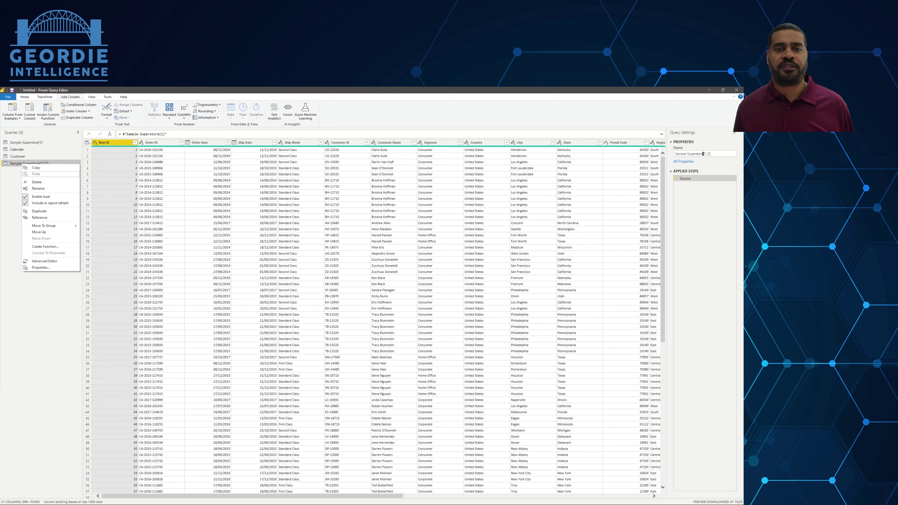
pyautogui.click(715, 154)
pyautogui.write('Product')
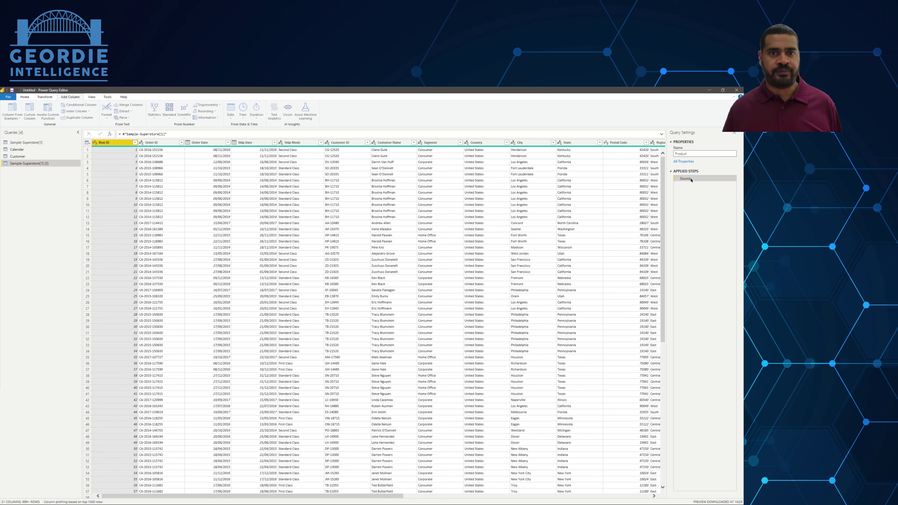
pyautogui.press('Return')
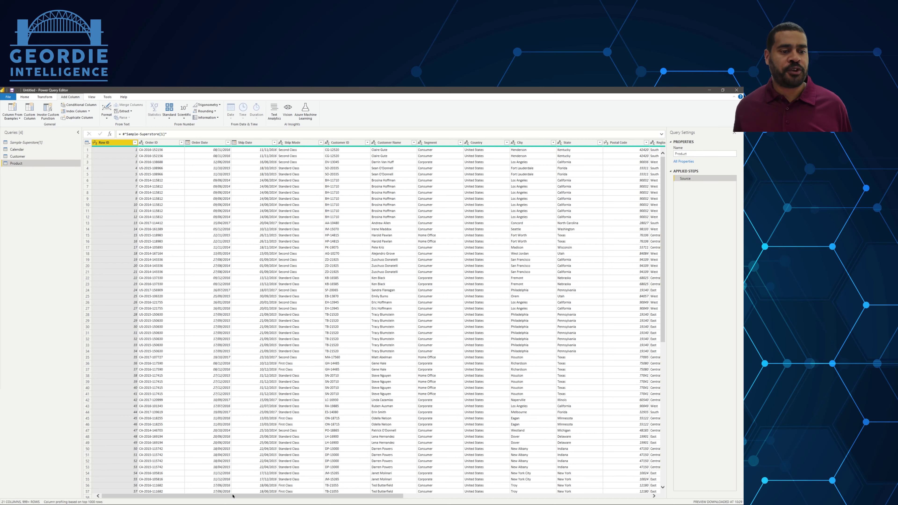
pyautogui.moveTo(232, 499); pyautogui.dragTo(492, 482)
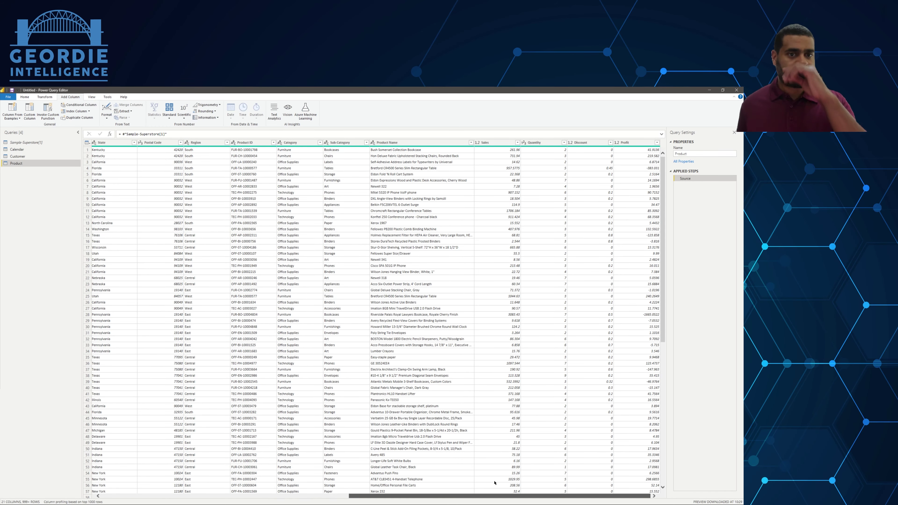
pyautogui.click(396, 142)
pyautogui.keyDown('ctrl'); pyautogui.click(247, 143); pyautogui.keyUp('ctrl')
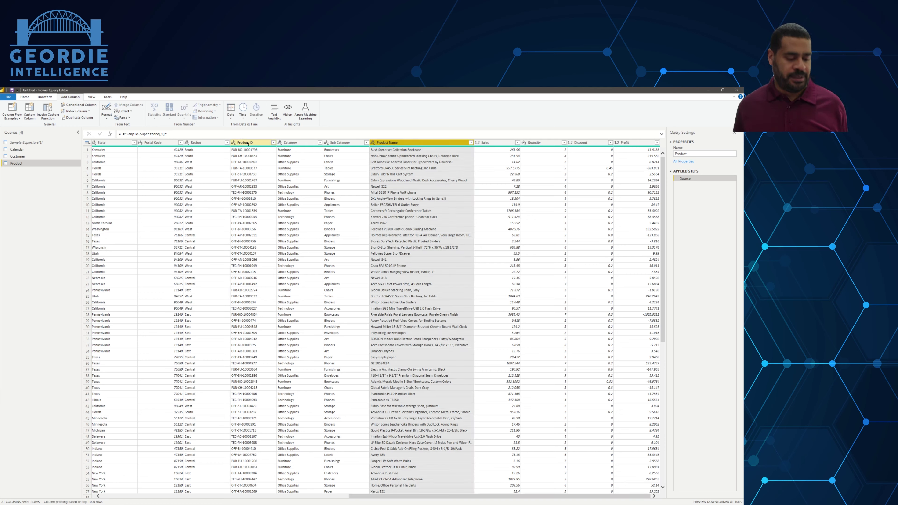
pyautogui.rightClick(243, 143)
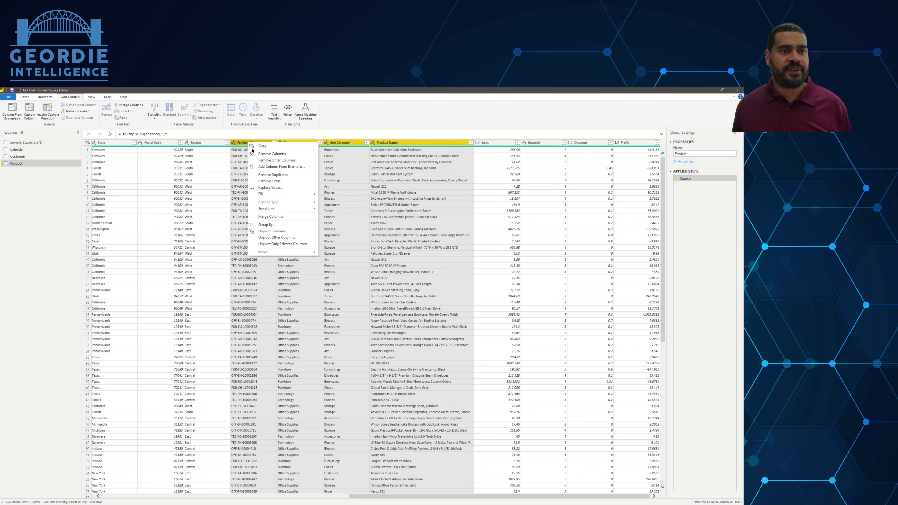
pyautogui.press('Escape')
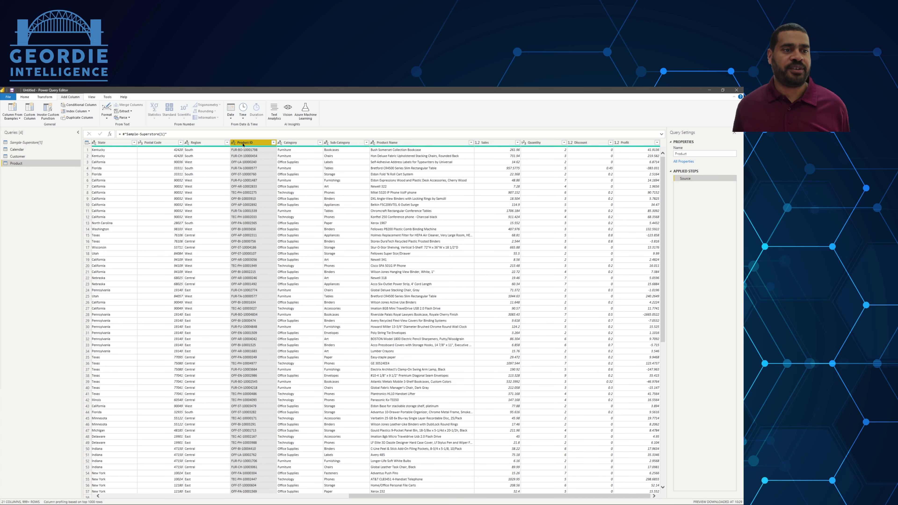
pyautogui.keyDown('shift'); pyautogui.click(431, 142); pyautogui.keyUp('shift')
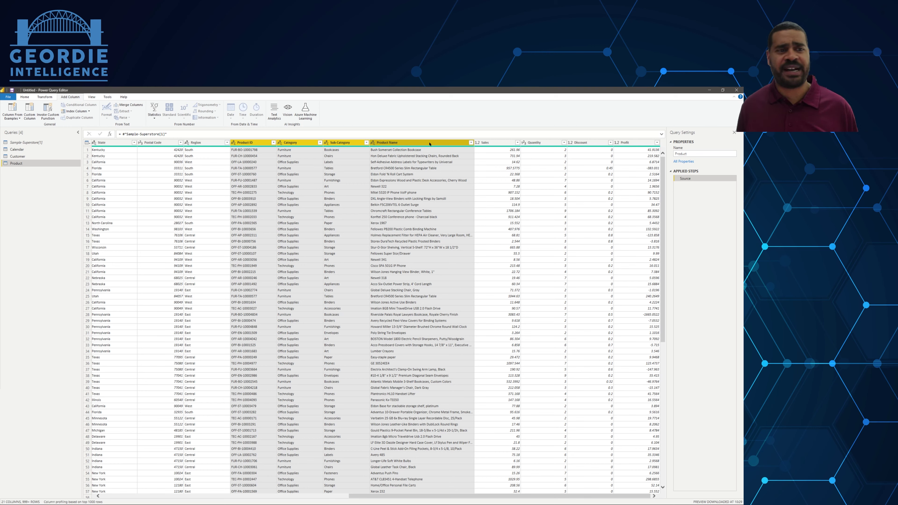
pyautogui.click(259, 143)
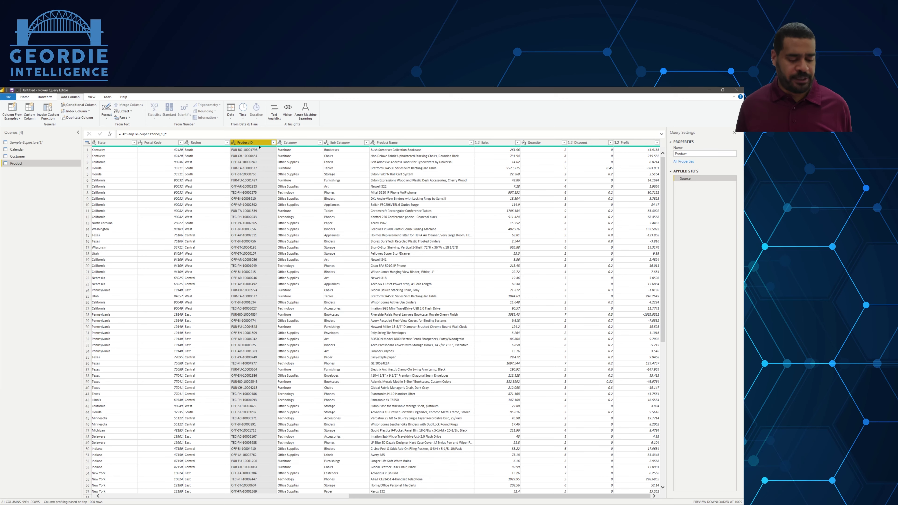
pyautogui.keyDown('shift'); pyautogui.click(387, 143); pyautogui.keyUp('shift')
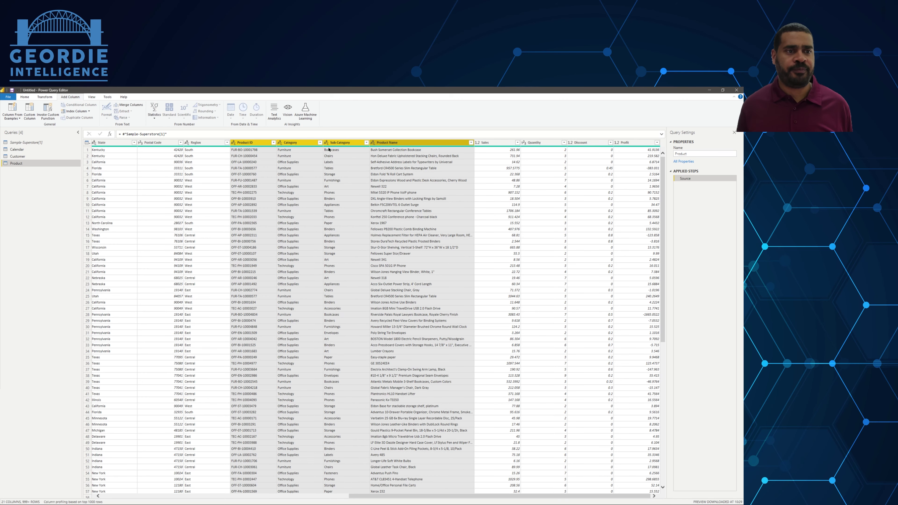
# Keep only the Product ID, Product Name, Sub-Category and Category columns in the Product query, in that order, removing all other columns.
pyautogui.click(251, 142)
pyautogui.keyDown('ctrl'); pyautogui.click(416, 143); pyautogui.keyUp('ctrl')
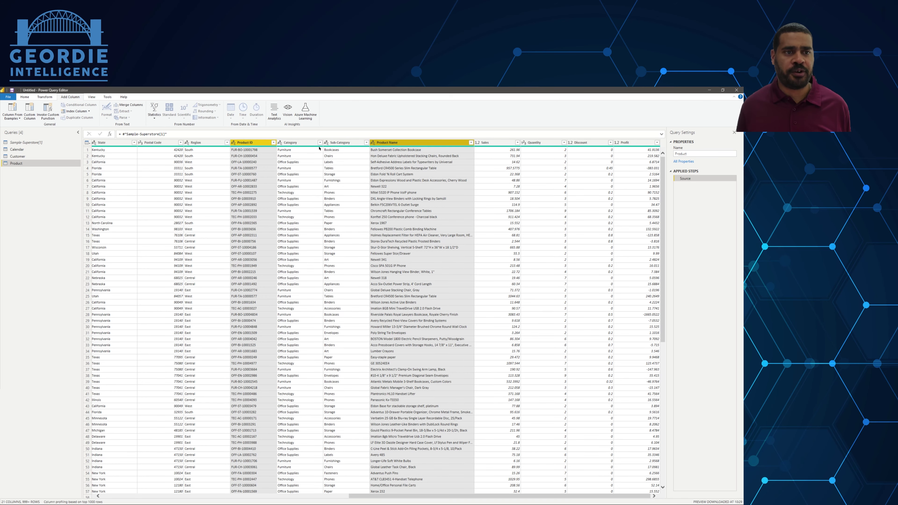
pyautogui.keyDown('ctrl'); pyautogui.click(332, 143); pyautogui.keyUp('ctrl')
pyautogui.keyDown('ctrl'); pyautogui.click(301, 143); pyautogui.keyUp('ctrl')
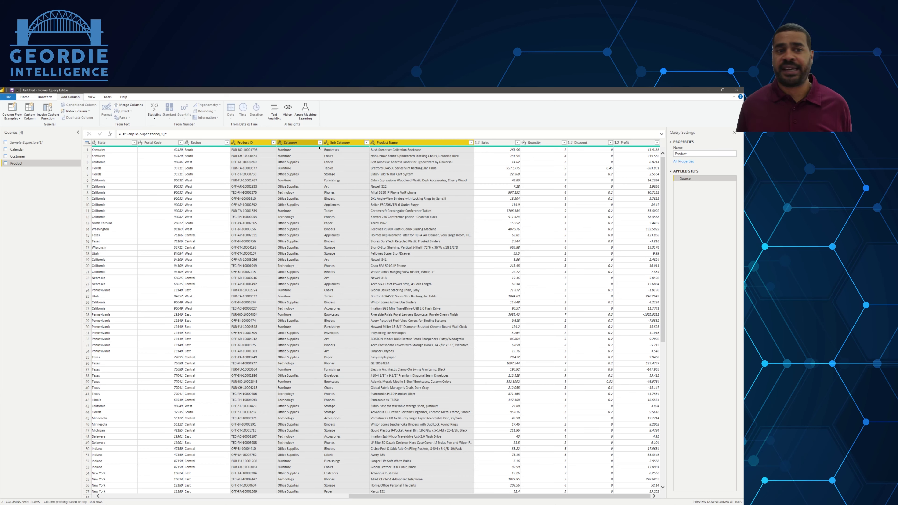
pyautogui.rightClick(317, 150)
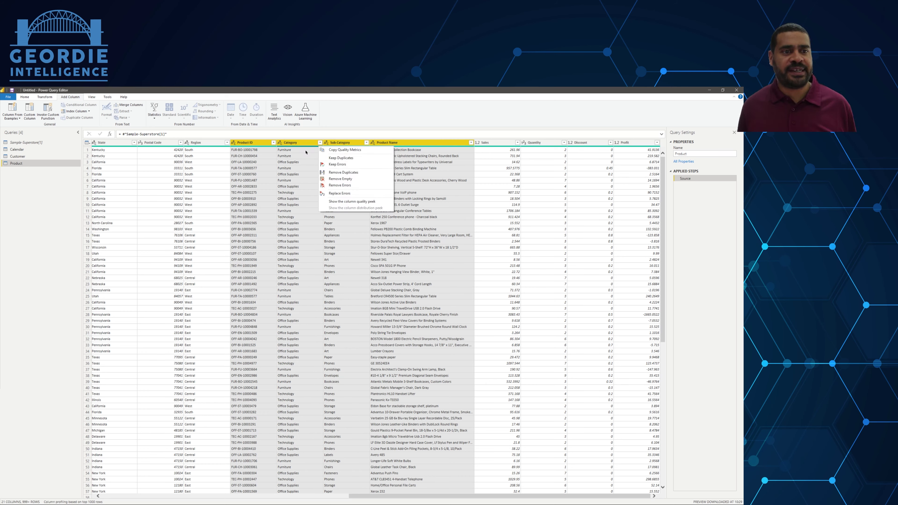
pyautogui.rightClick(307, 143)
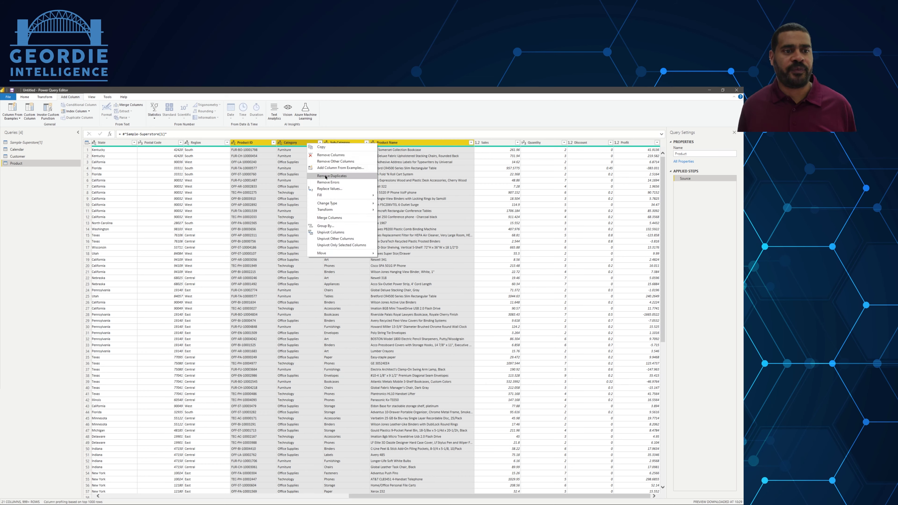
pyautogui.click(336, 161)
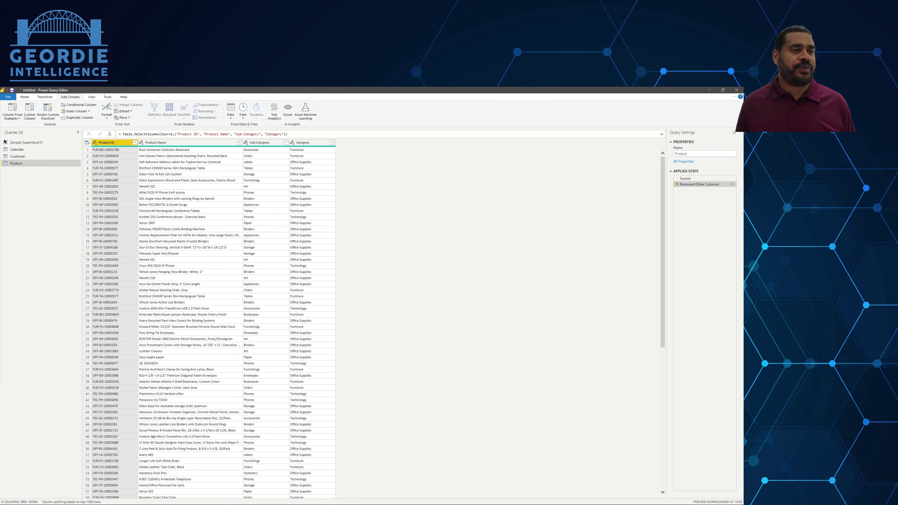
# Create one more query that references the unloaded Sample-Superstore[1] query.
pyautogui.click(32, 143)
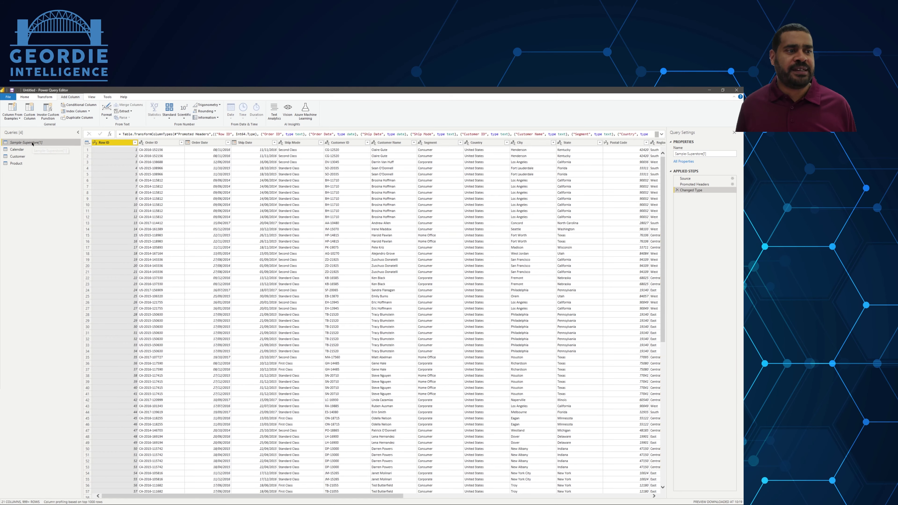
pyautogui.rightClick(32, 143)
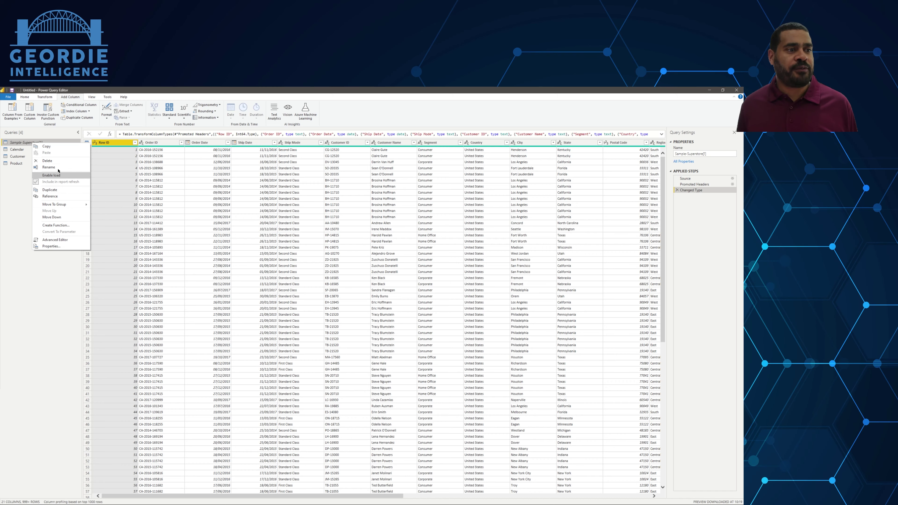
pyautogui.click(48, 197)
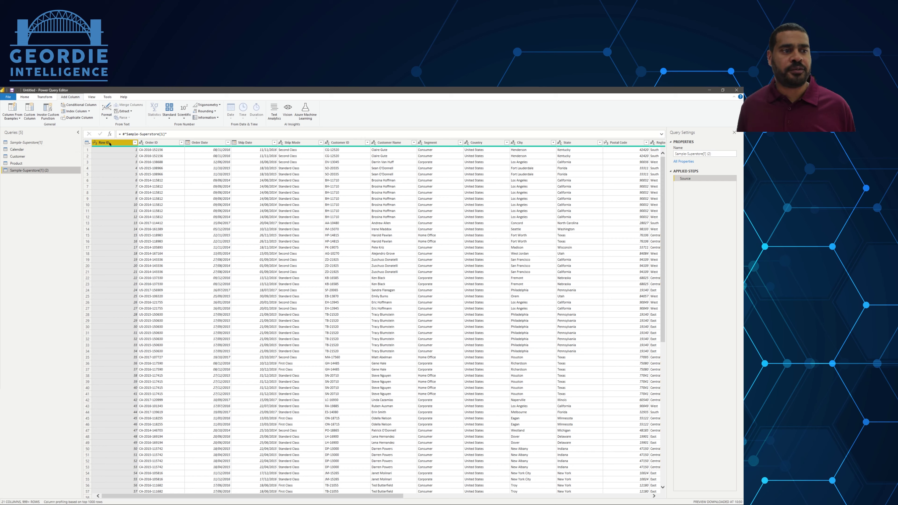
pyautogui.moveTo(140, 146)
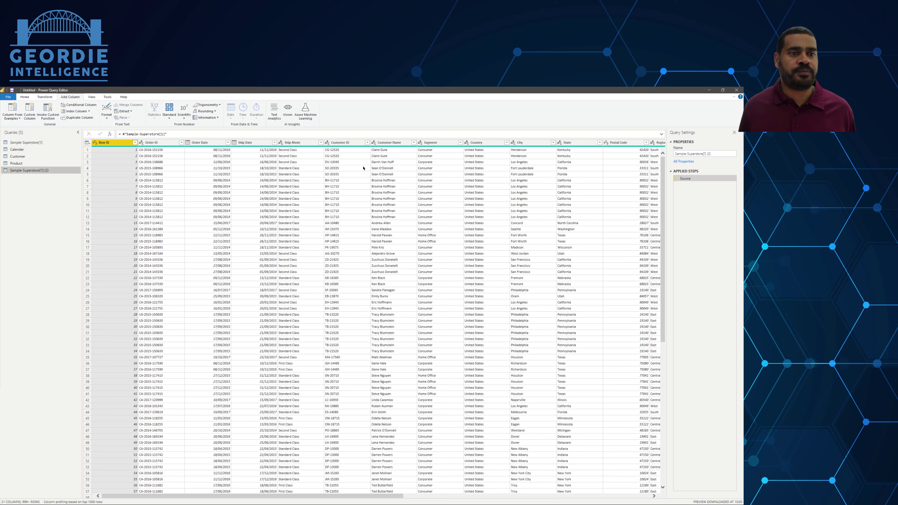
pyautogui.keyDown('ctrl'); pyautogui.click(392, 143); pyautogui.keyUp('ctrl')
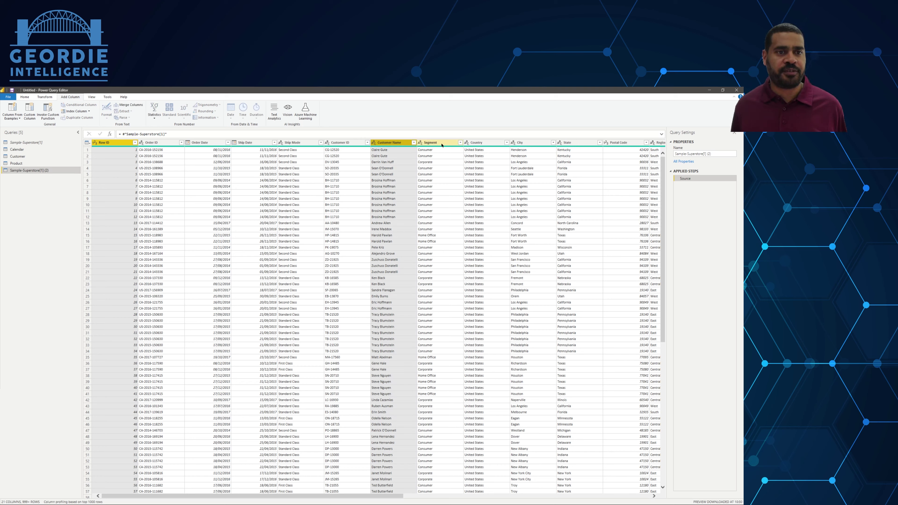
pyautogui.keyDown('ctrl'); pyautogui.click(433, 143); pyautogui.keyUp('ctrl')
pyautogui.keyDown('ctrl'); pyautogui.click(485, 143); pyautogui.keyUp('ctrl')
pyautogui.keyDown('ctrl'); pyautogui.click(529, 143); pyautogui.keyUp('ctrl')
pyautogui.keyDown('ctrl'); pyautogui.click(575, 144); pyautogui.keyUp('ctrl')
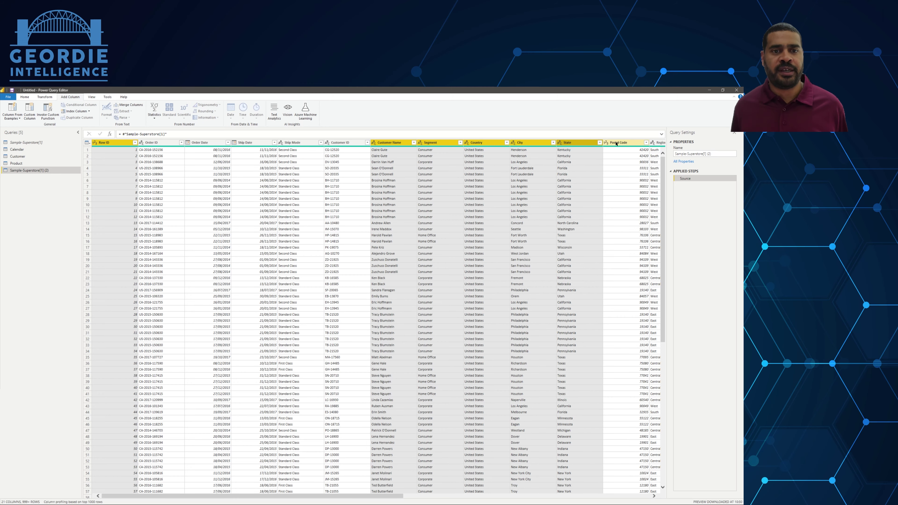
pyautogui.keyDown('ctrl'); pyautogui.click(637, 144); pyautogui.keyUp('ctrl')
pyautogui.keyDown('ctrl'); pyautogui.click(657, 142); pyautogui.keyUp('ctrl')
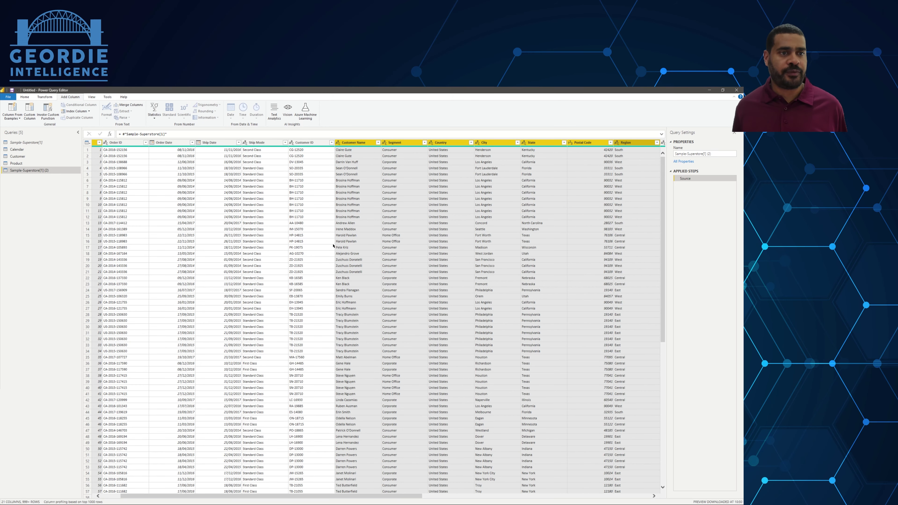
pyautogui.moveTo(295, 496); pyautogui.dragTo(524, 489)
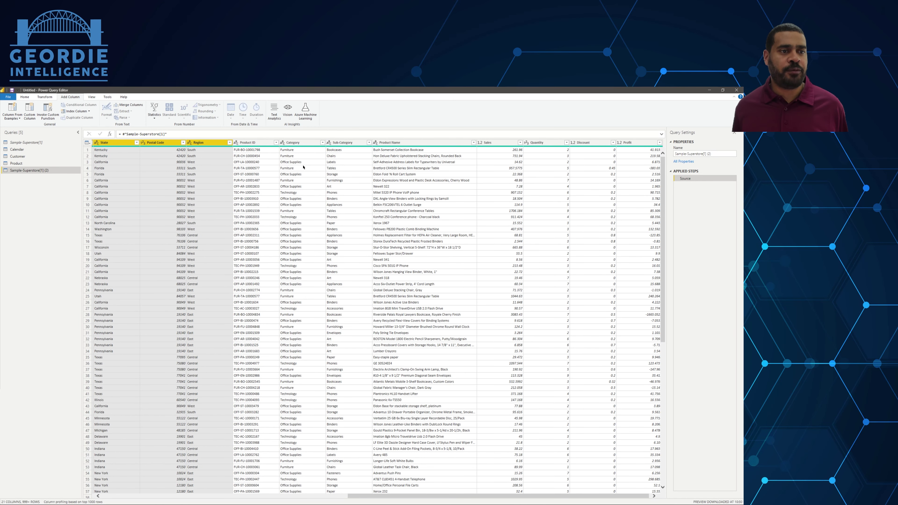
pyautogui.keyDown('ctrl'); pyautogui.click(297, 142); pyautogui.keyUp('ctrl')
pyautogui.keyDown('ctrl'); pyautogui.click(342, 142); pyautogui.keyUp('ctrl')
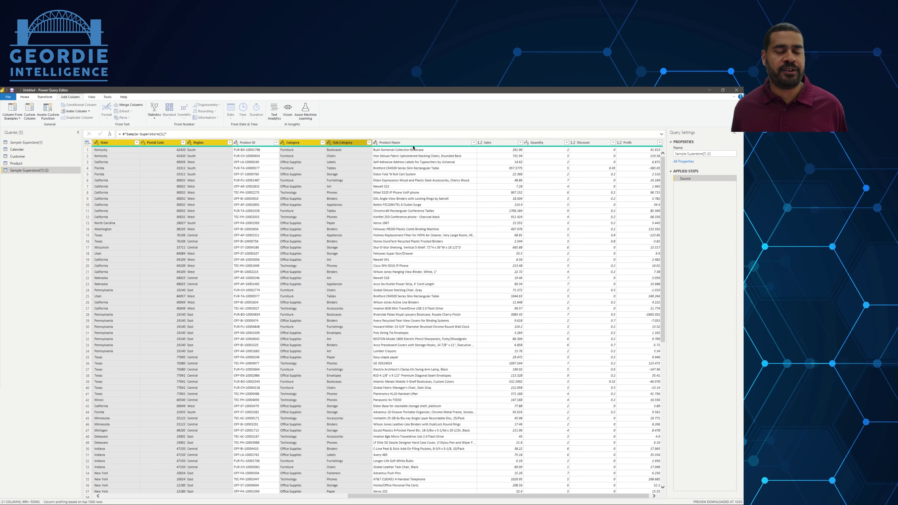
# Remove the Row ID, Customer Name through Region, Category, Sub-Category and Product Name columns from the newest query referencing Sample-Superstore[1].
pyautogui.click(413, 144)
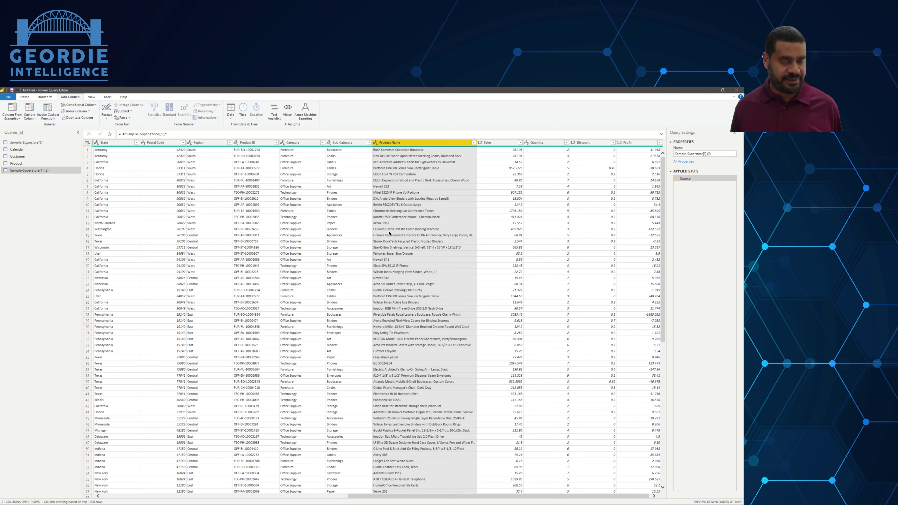
pyautogui.keyDown('ctrl'); pyautogui.click(348, 143); pyautogui.keyUp('ctrl')
pyautogui.keyDown('ctrl'); pyautogui.click(295, 143); pyautogui.keyUp('ctrl')
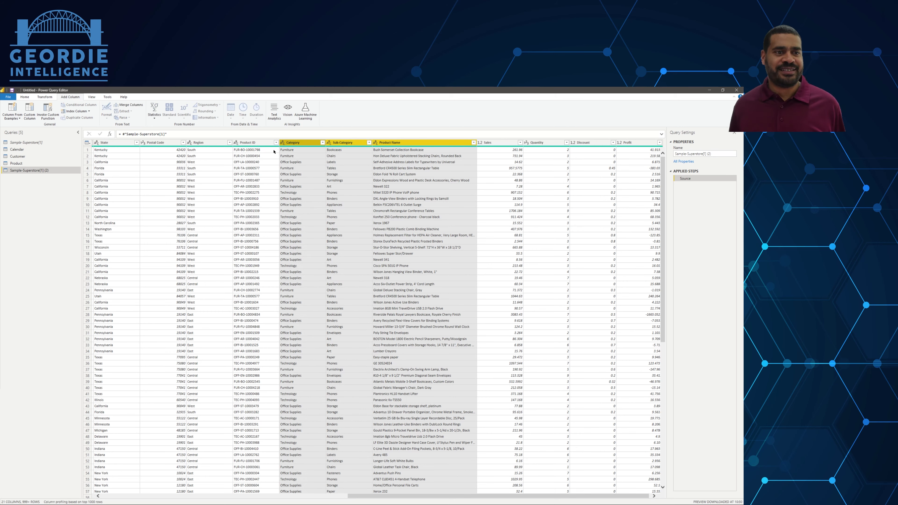
pyautogui.keyDown('ctrl'); pyautogui.click(212, 144); pyautogui.keyUp('ctrl')
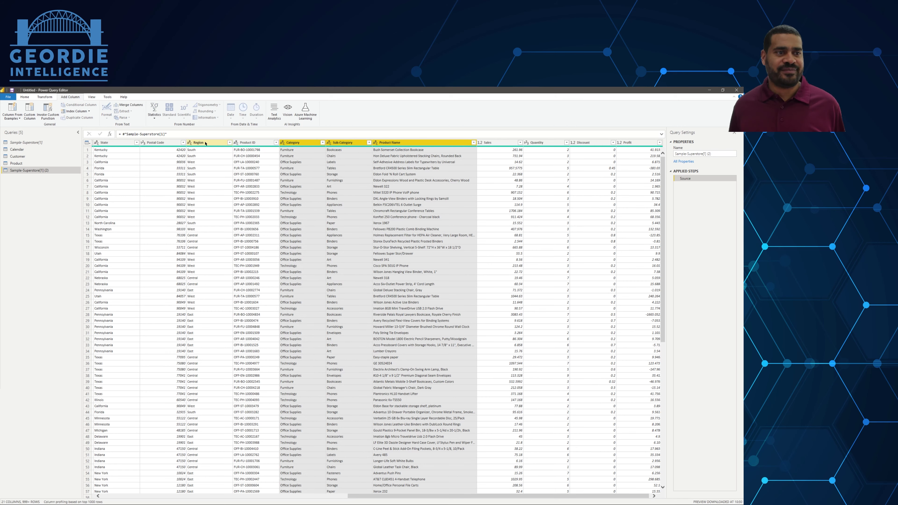
pyautogui.keyDown('ctrl'); pyautogui.click(161, 143); pyautogui.keyUp('ctrl')
pyautogui.keyDown('ctrl'); pyautogui.click(114, 143); pyautogui.keyUp('ctrl')
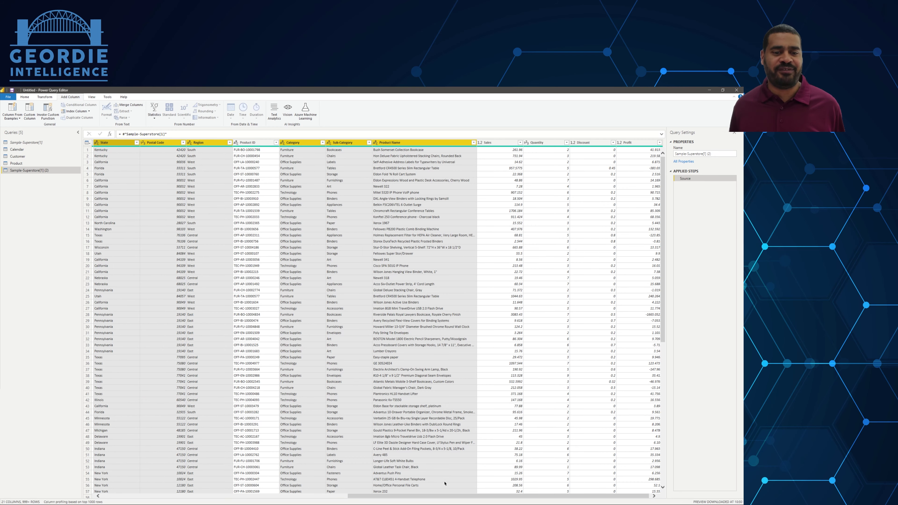
pyautogui.moveTo(442, 499); pyautogui.dragTo(237, 453)
pyautogui.keyDown('ctrl'); pyautogui.click(520, 143); pyautogui.keyUp('ctrl')
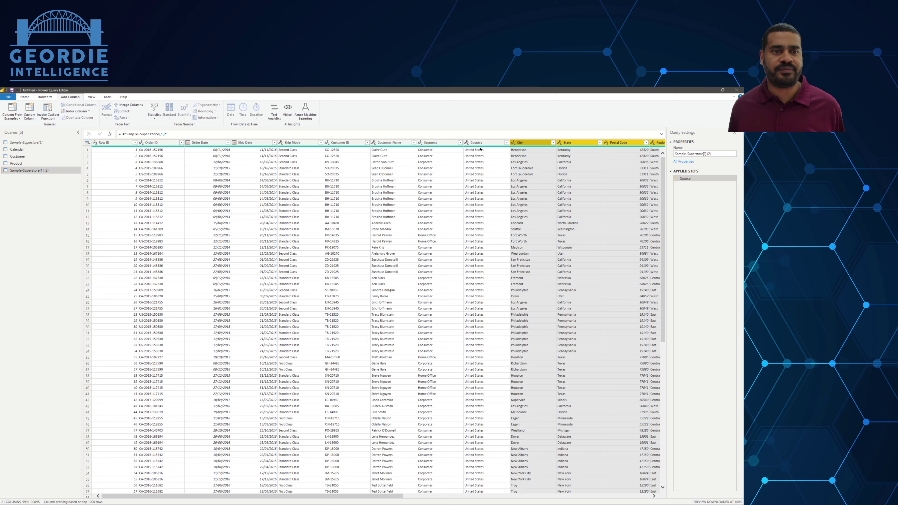
pyautogui.keyDown('ctrl'); pyautogui.click(477, 143); pyautogui.keyUp('ctrl')
pyautogui.keyDown('ctrl'); pyautogui.click(431, 143); pyautogui.keyUp('ctrl')
pyautogui.keyDown('ctrl'); pyautogui.click(389, 143); pyautogui.keyUp('ctrl')
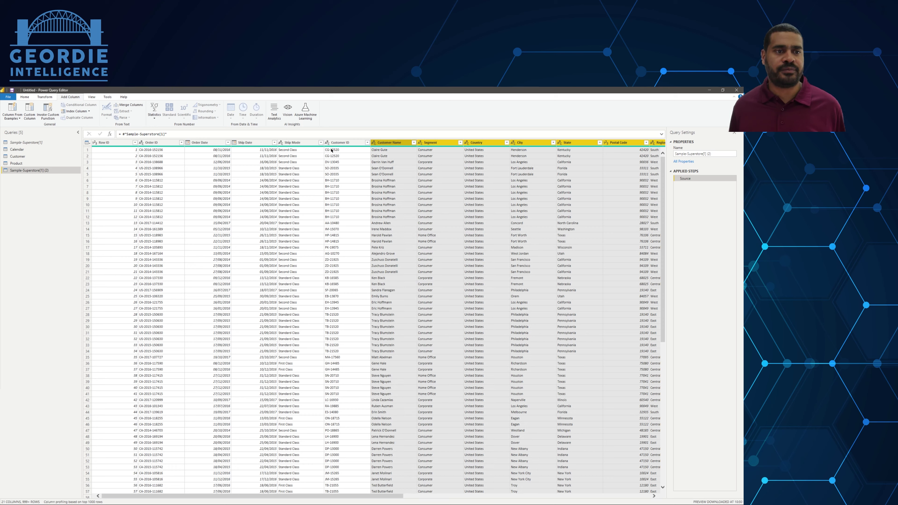
pyautogui.keyDown('ctrl'); pyautogui.click(249, 143); pyautogui.keyUp('ctrl')
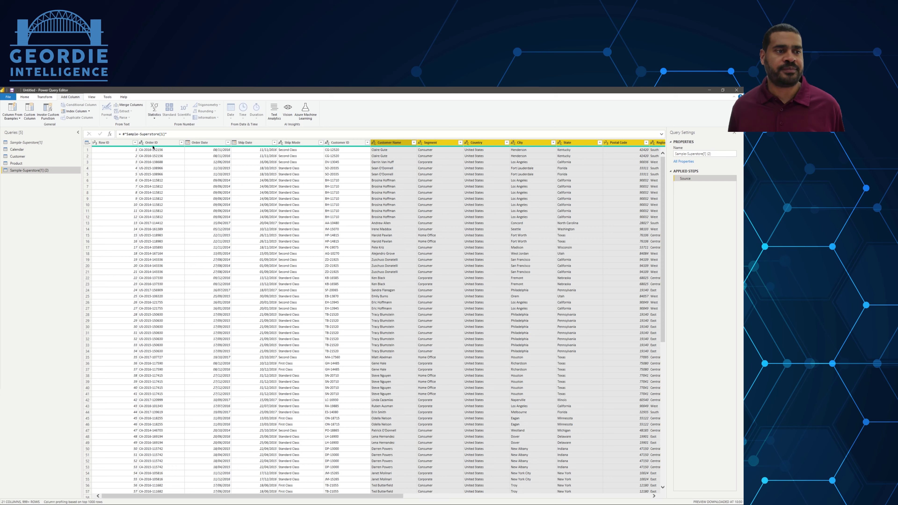
pyautogui.keyDown('ctrl'); pyautogui.click(120, 143); pyautogui.keyUp('ctrl')
pyautogui.rightClick(122, 146)
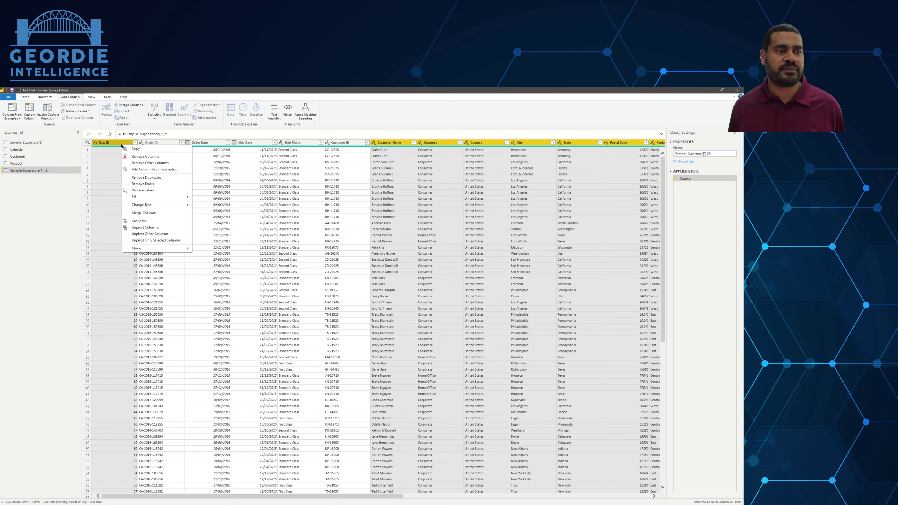
pyautogui.click(132, 157)
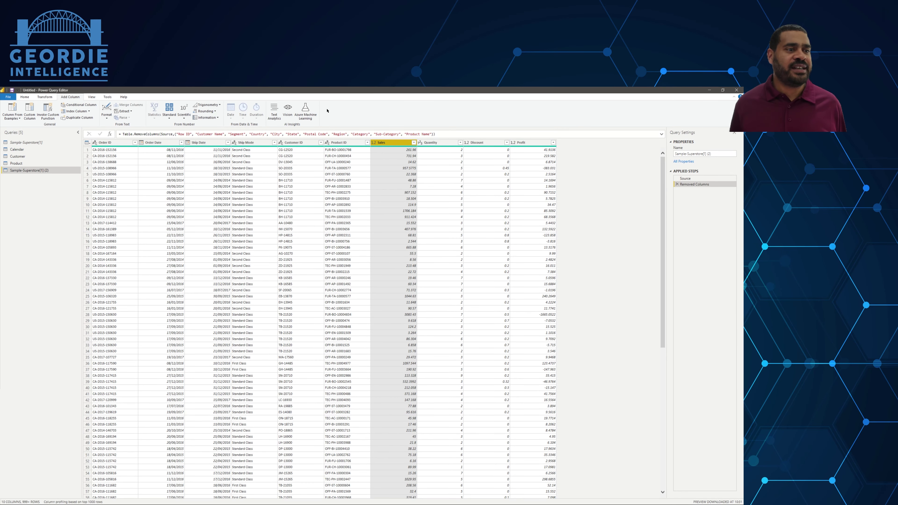
# Rename the reduced query holding the order, customer ID, product ID and measure columns as Sales.
pyautogui.click(704, 153)
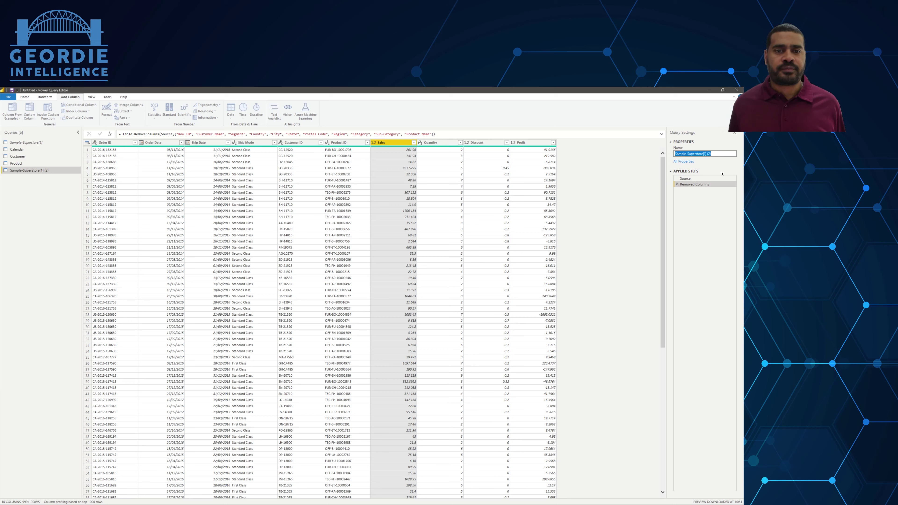
pyautogui.write('Sales')
pyautogui.press('Return')
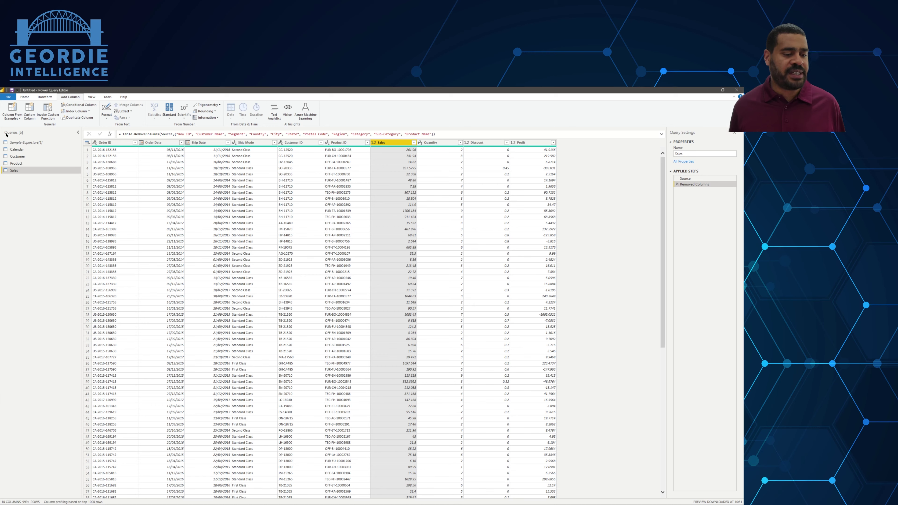
# Close the query editor with all query changes applied and show the loaded tables in the model diagram.
pyautogui.click(23, 97)
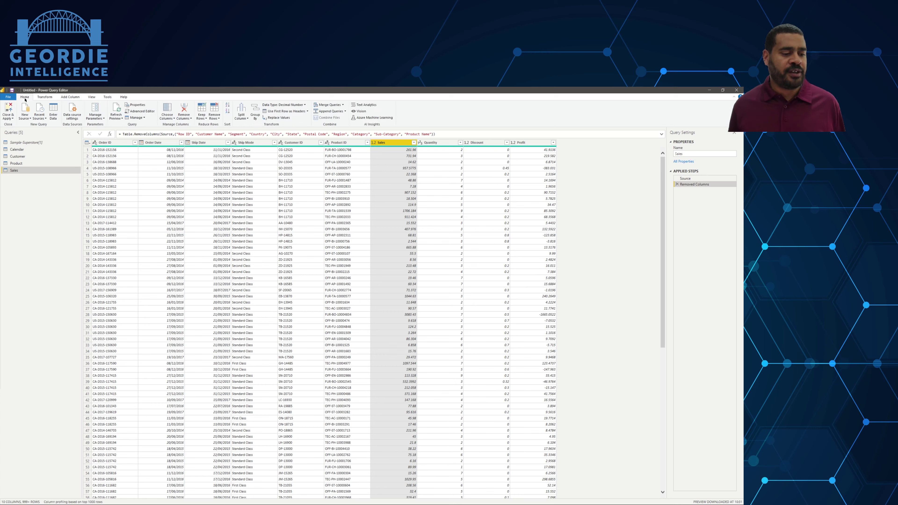
pyautogui.click(12, 119)
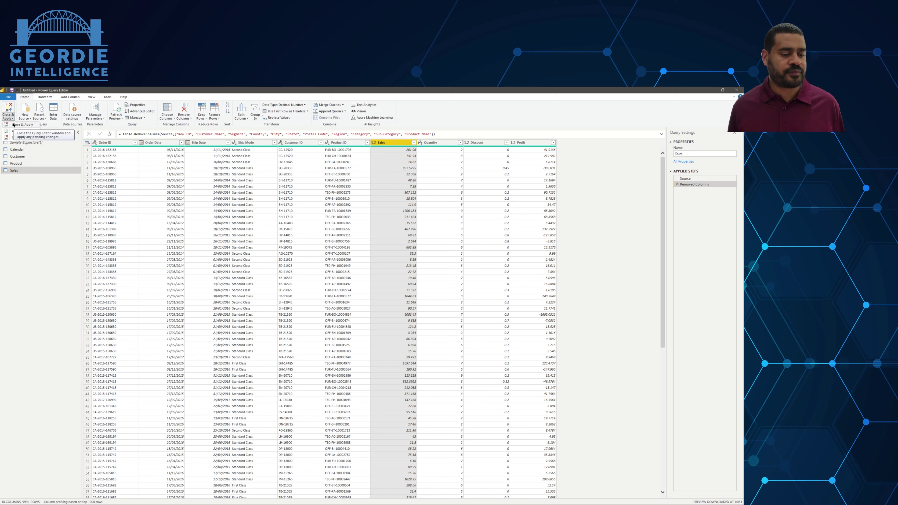
pyautogui.click(13, 125)
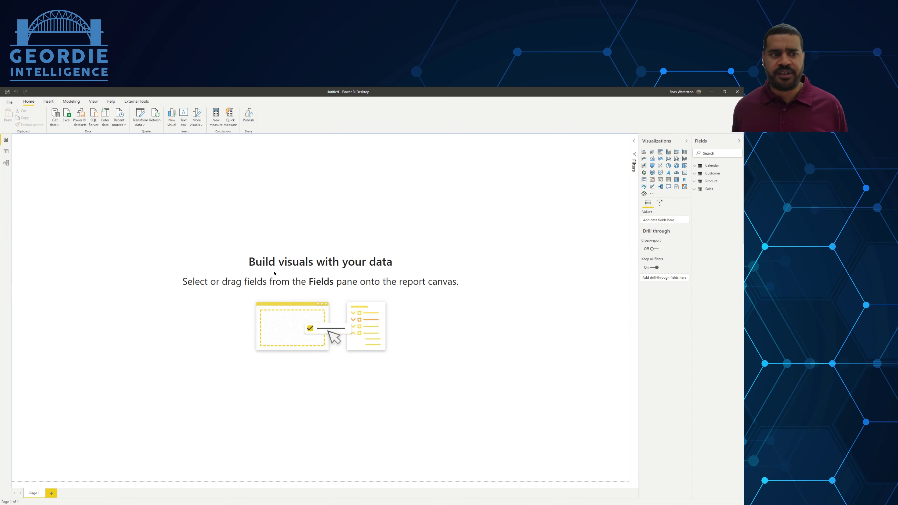
pyautogui.click(6, 163)
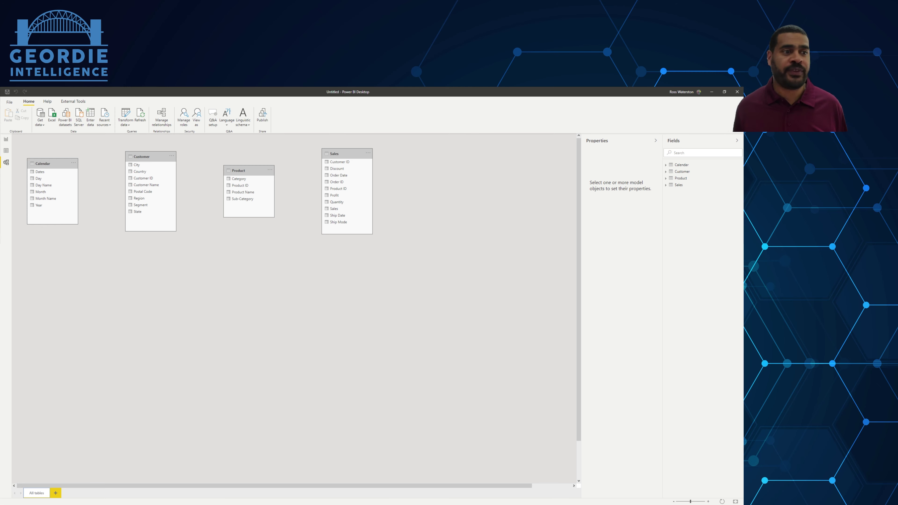
# Reopen the query editor and remove duplicate rows from the Customer query based on Customer ID.
pyautogui.click(124, 125)
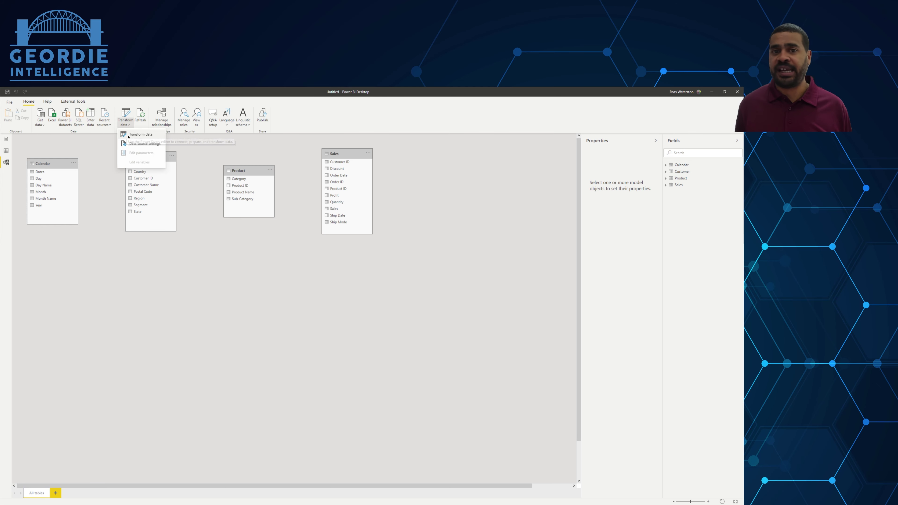
pyautogui.click(129, 134)
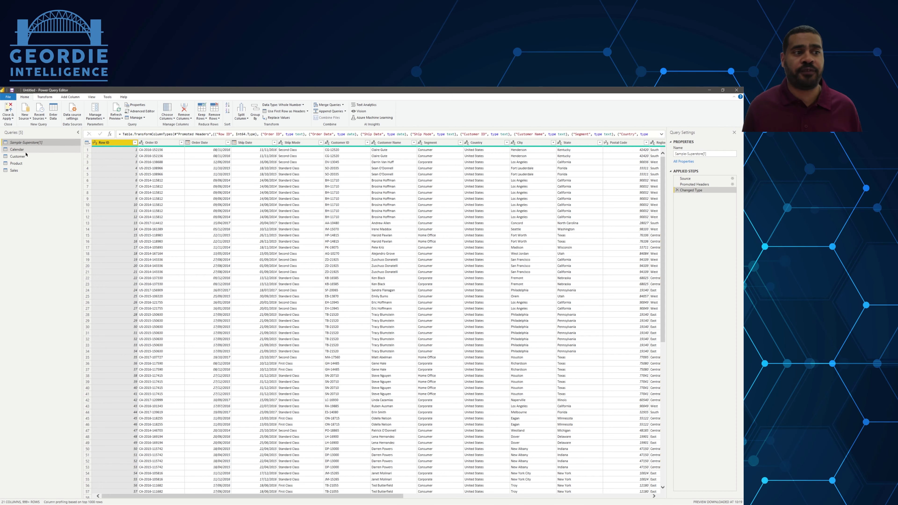
pyautogui.click(39, 158)
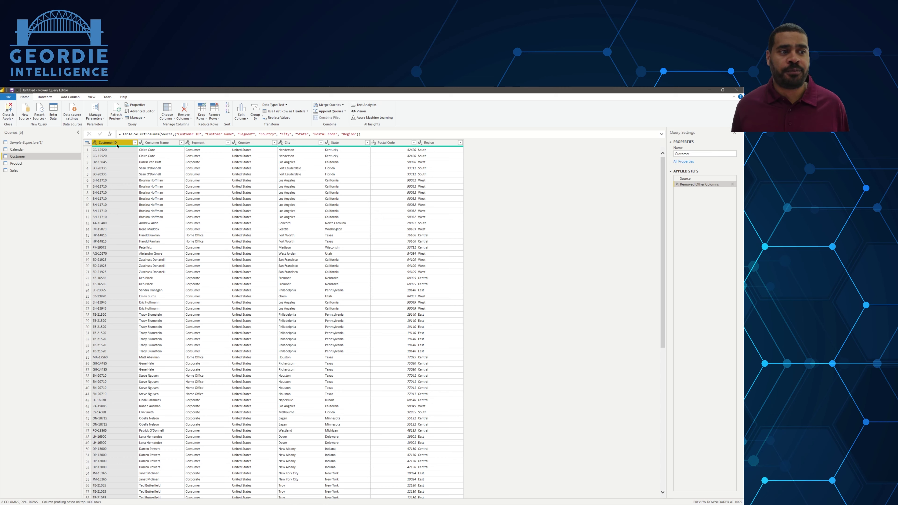
pyautogui.rightClick(119, 144)
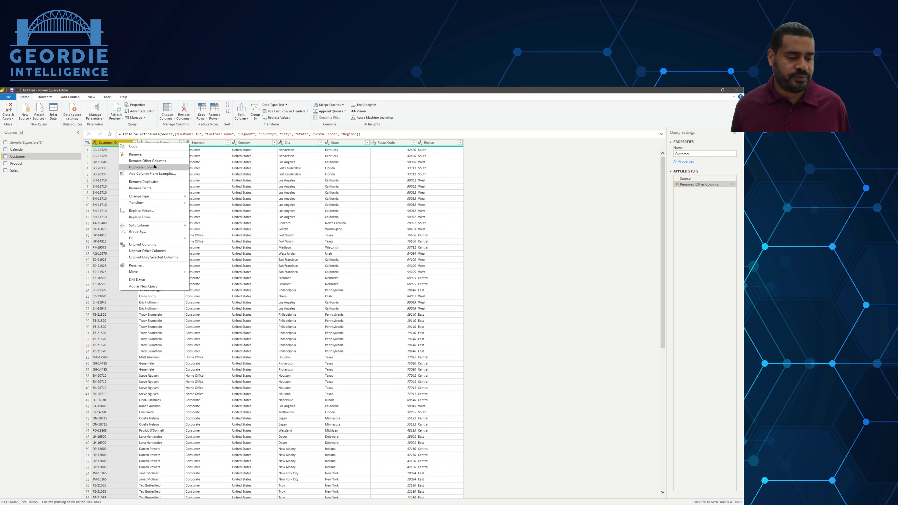
pyautogui.click(161, 181)
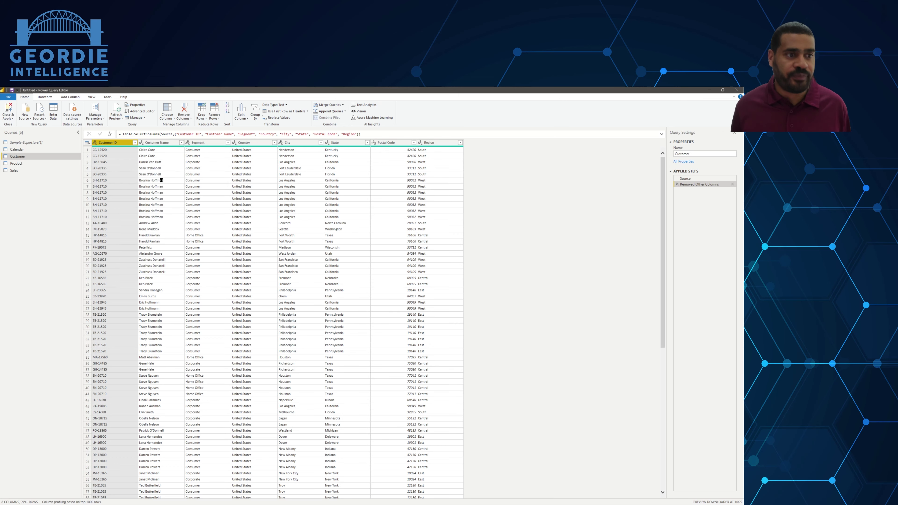
# Remove duplicate rows from the Product query based on Product ID, and close the query editor with the changes applied.
pyautogui.click(16, 164)
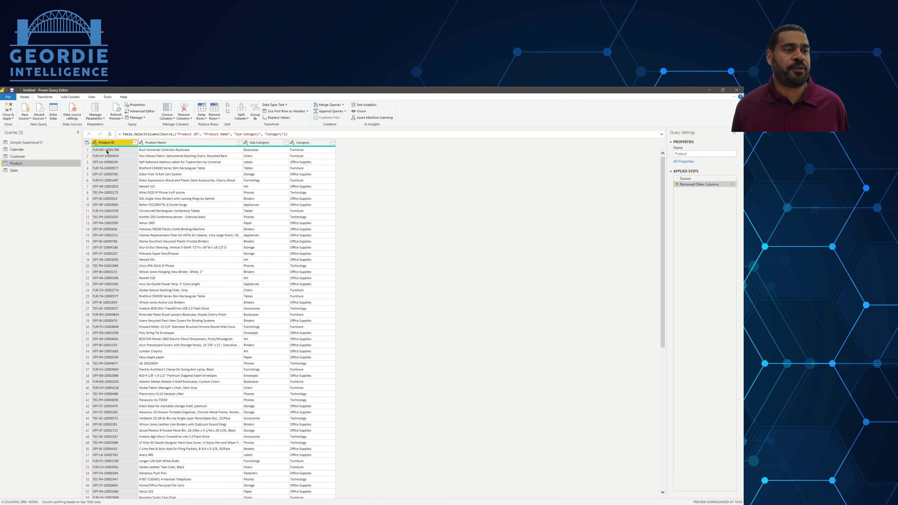
pyautogui.rightClick(110, 143)
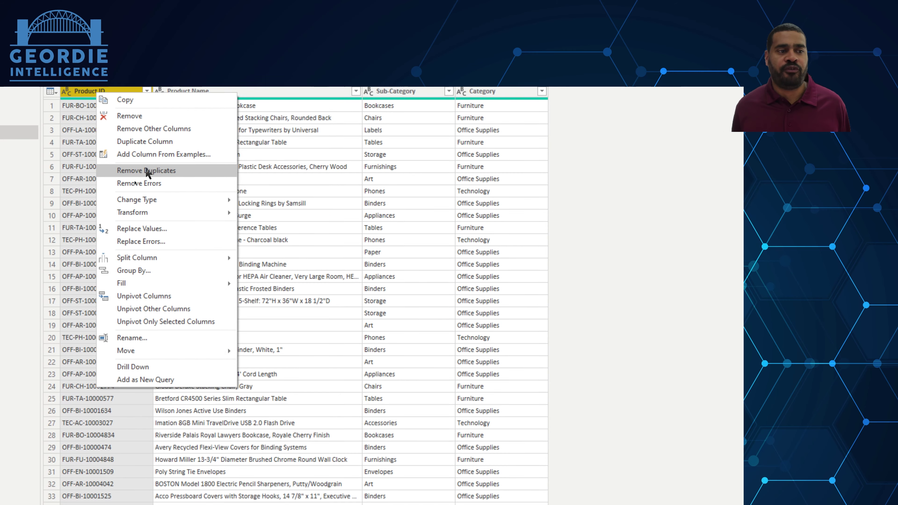
pyautogui.click(147, 172)
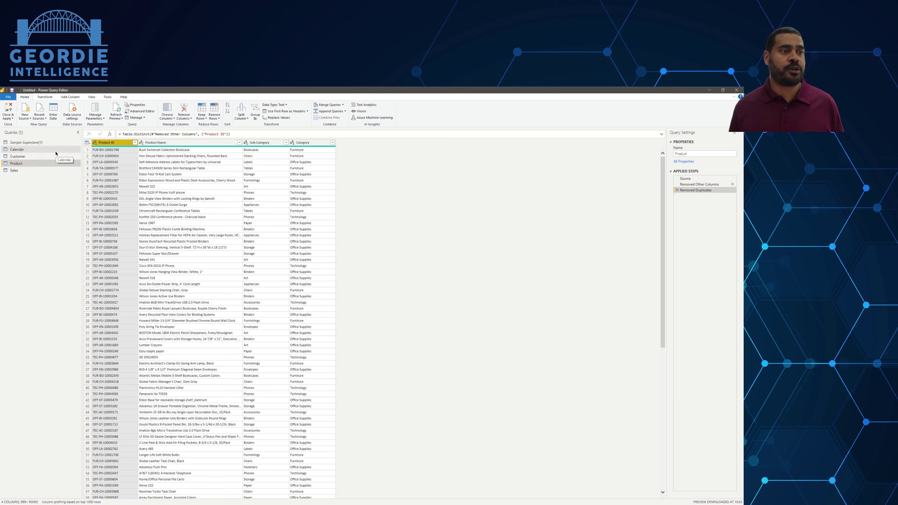
pyautogui.click(8, 118)
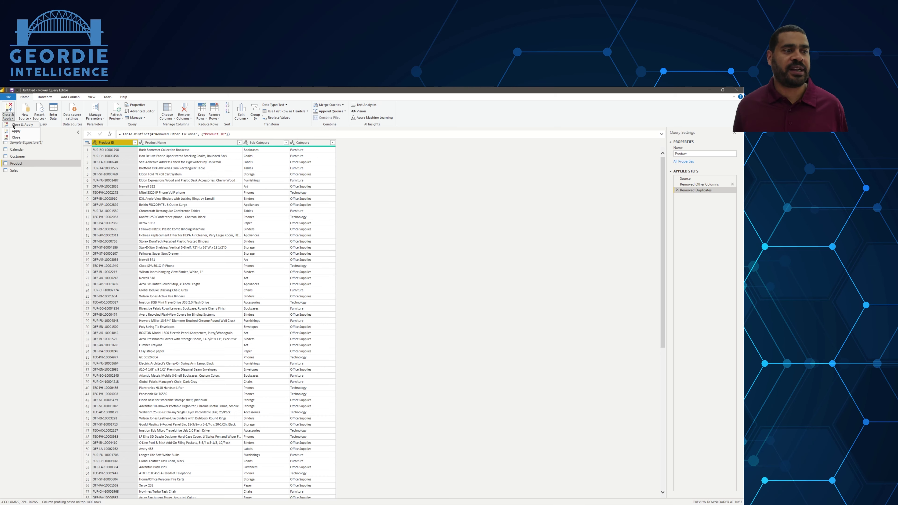
pyautogui.click(13, 125)
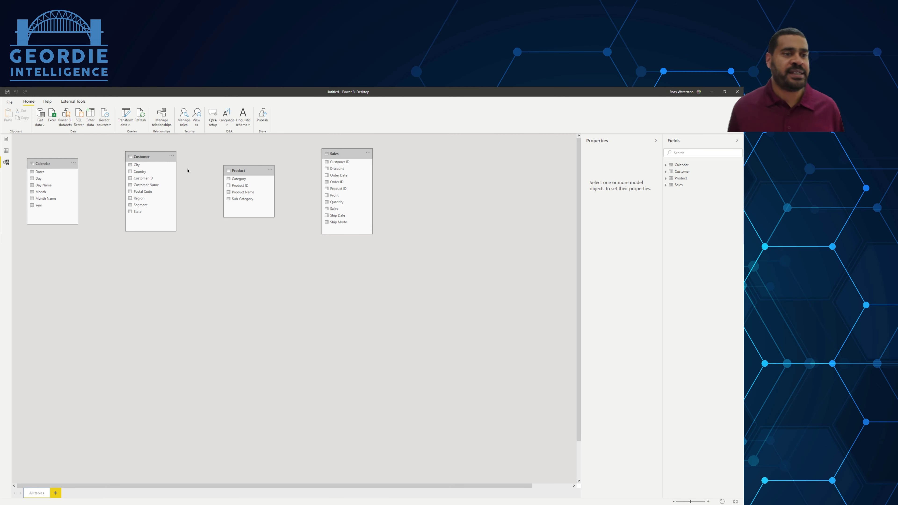
# Arrange the model diagram with the Sales table on top and Calendar, Customer and Product in a row beneath it.
pyautogui.moveTo(263, 170); pyautogui.dragTo(357, 287)
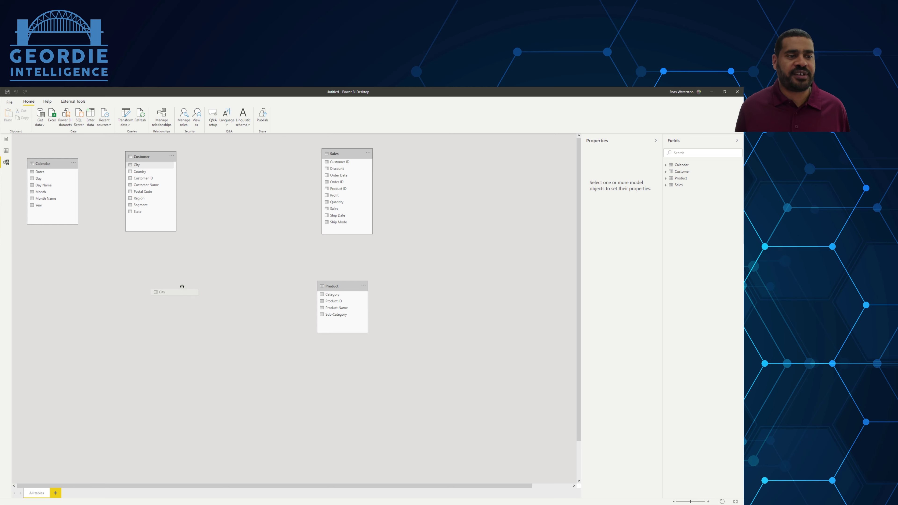
pyautogui.moveTo(161, 166); pyautogui.dragTo(220, 302)
pyautogui.moveTo(53, 164); pyautogui.dragTo(84, 311)
pyautogui.moveTo(350, 153); pyautogui.dragTo(183, 166)
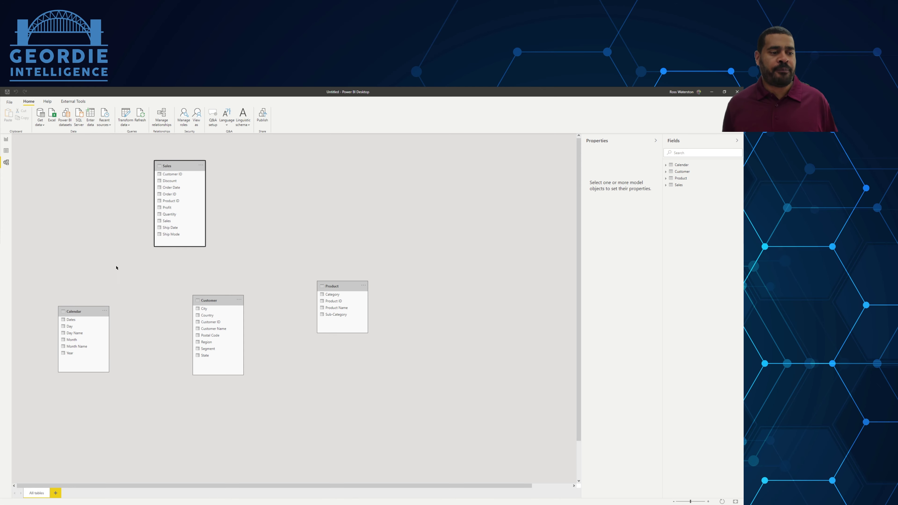
pyautogui.click(33, 485)
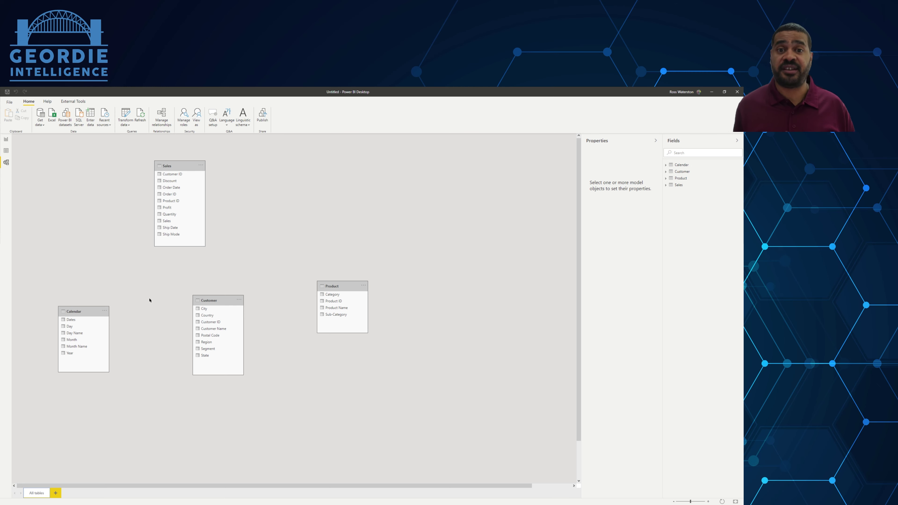
pyautogui.moveTo(91, 315); pyautogui.dragTo(101, 326)
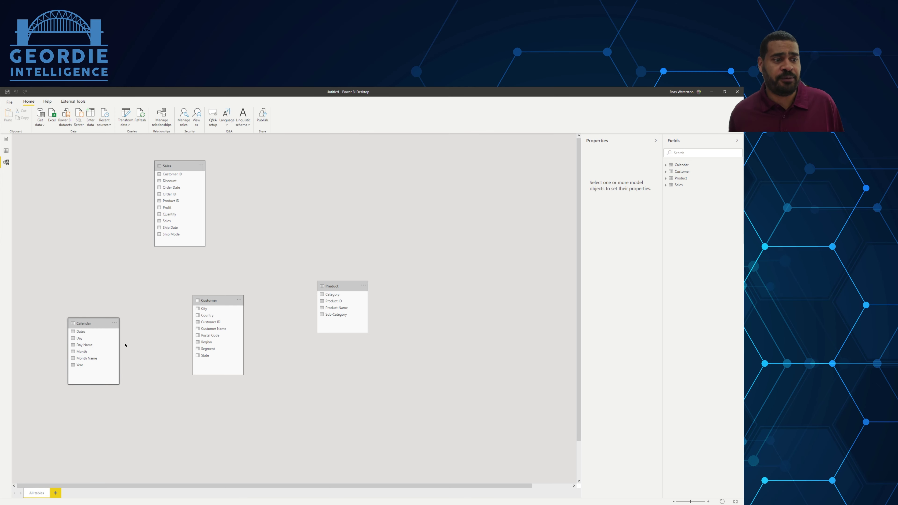
# Relate the Calendar table's Dates field to both Order Date and Ship Date in the Sales table.
pyautogui.scroll(3, 193, 412)
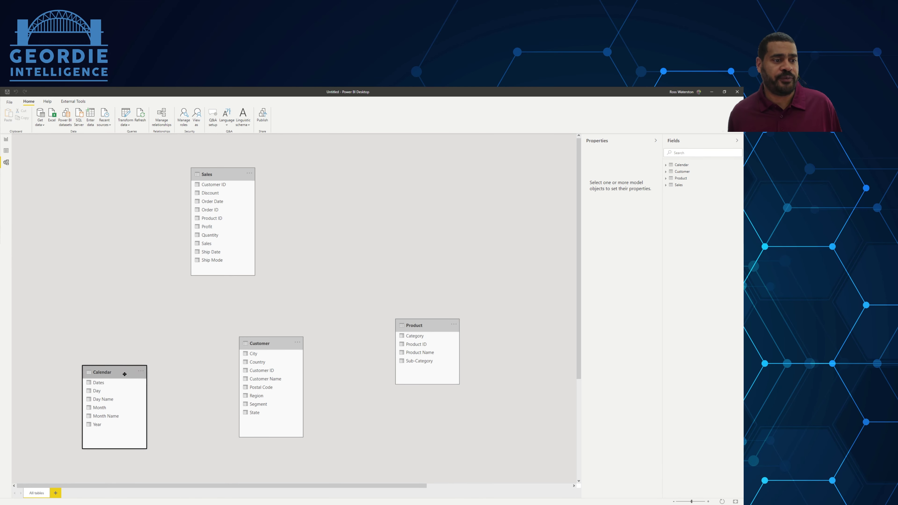
pyautogui.moveTo(124, 372); pyautogui.dragTo(217, 211)
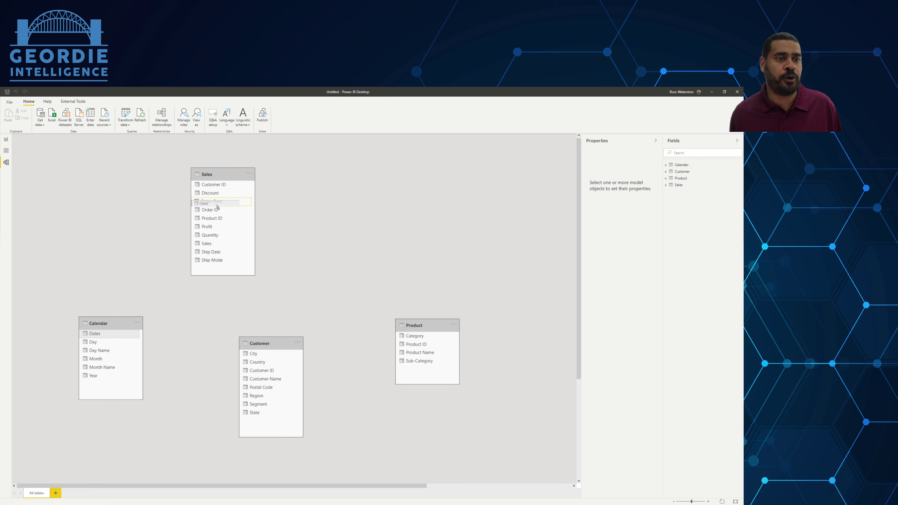
pyautogui.moveTo(94, 334); pyautogui.dragTo(216, 257)
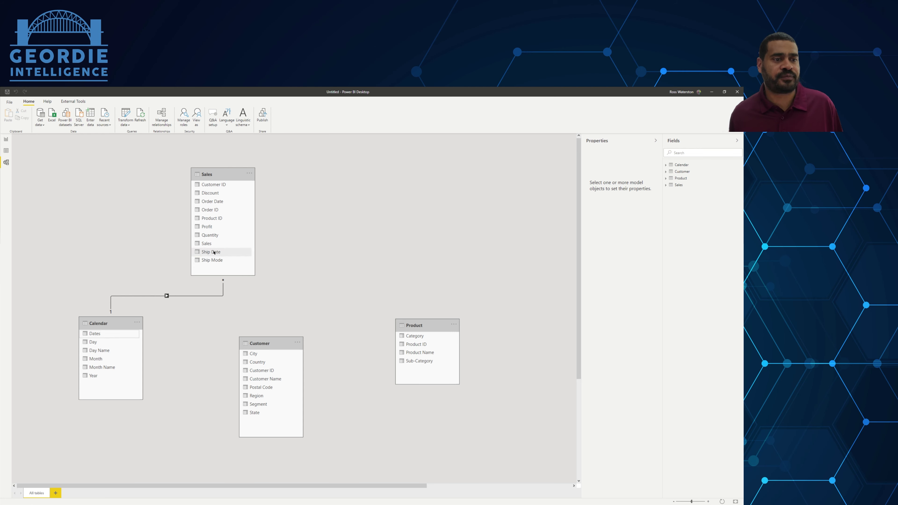
# Relate Sales to Product by Product ID and to Customer by Customer ID, and move the Calendar table slightly lower in the diagram.
pyautogui.moveTo(214, 220); pyautogui.dragTo(421, 349)
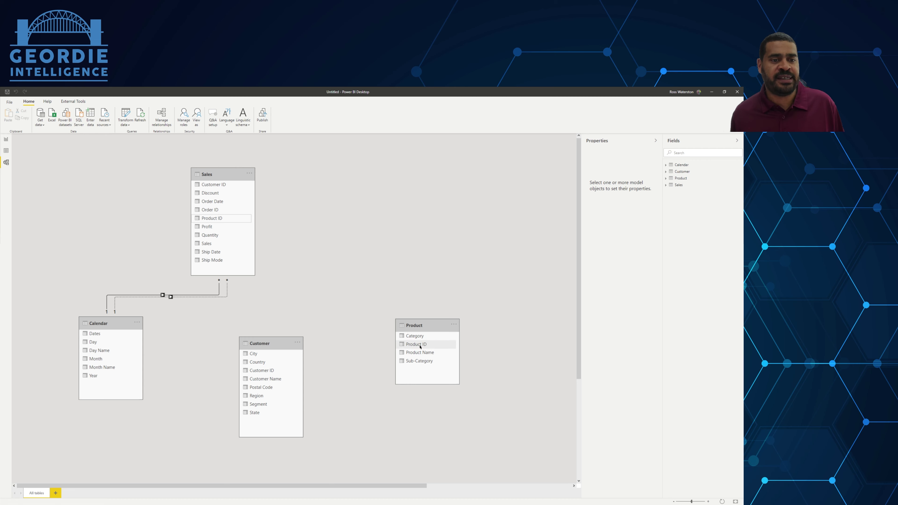
pyautogui.moveTo(276, 372); pyautogui.dragTo(228, 187)
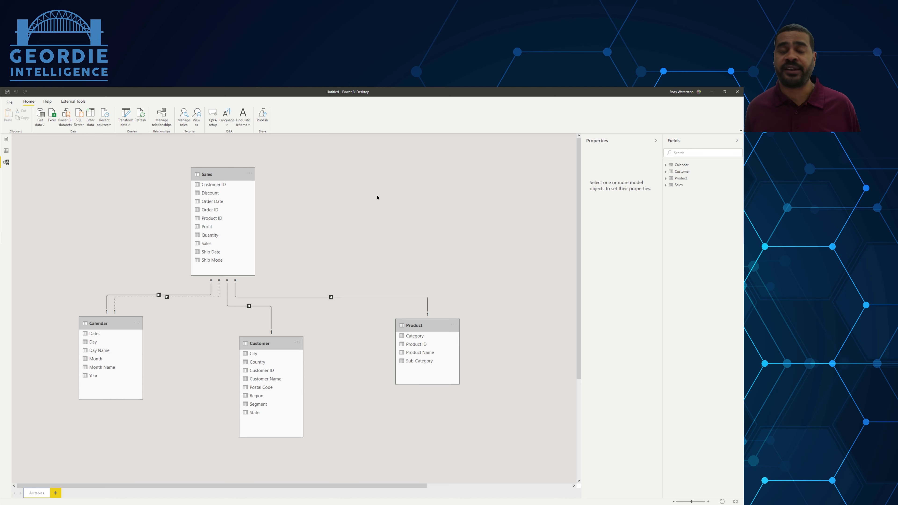
pyautogui.moveTo(122, 323); pyautogui.dragTo(136, 352)
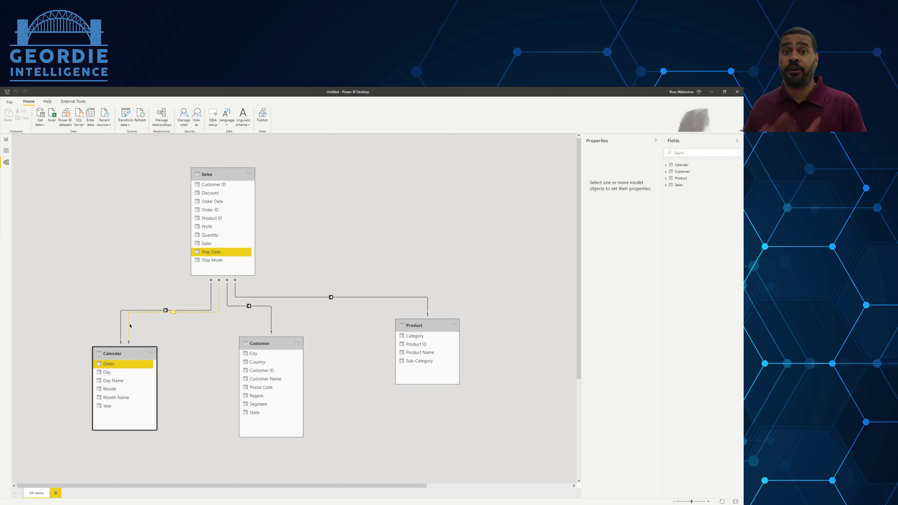
pyautogui.click(142, 327)
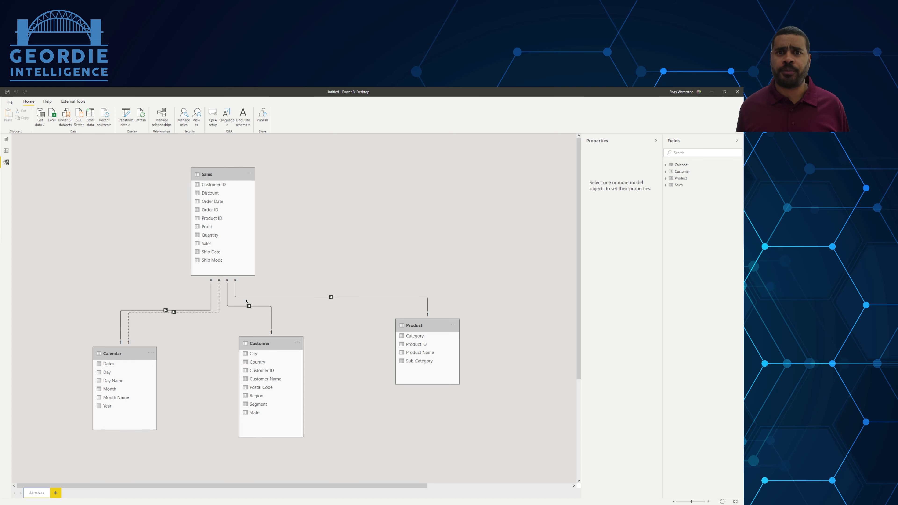
# Switch to the blank report page and expand the Calendar table's field list.
pyautogui.click(7, 140)
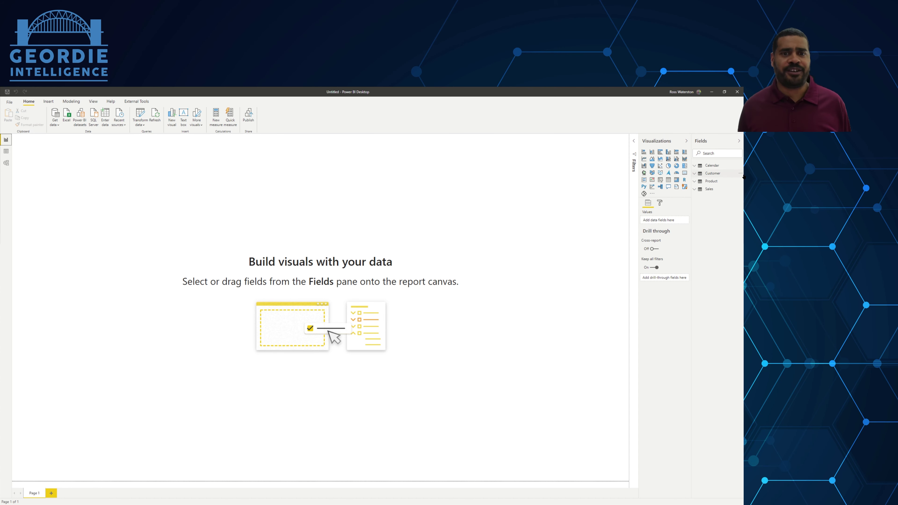
pyautogui.click(695, 165)
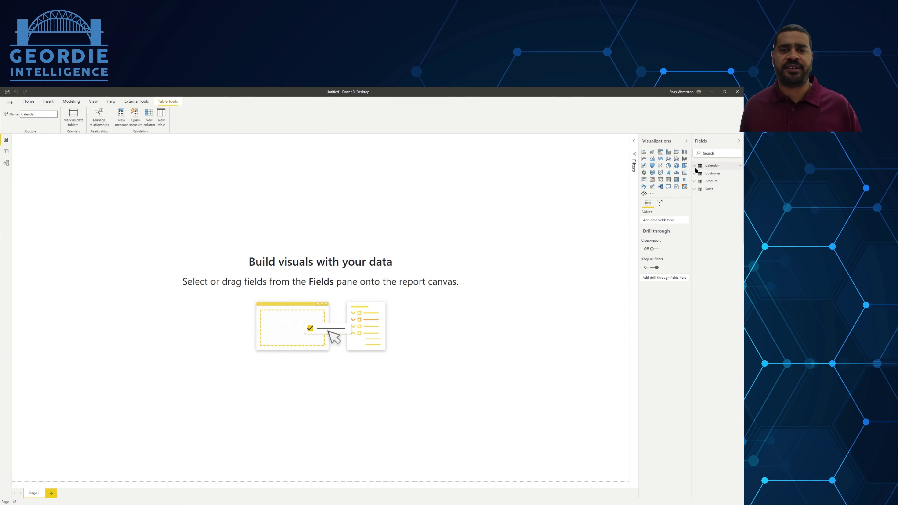
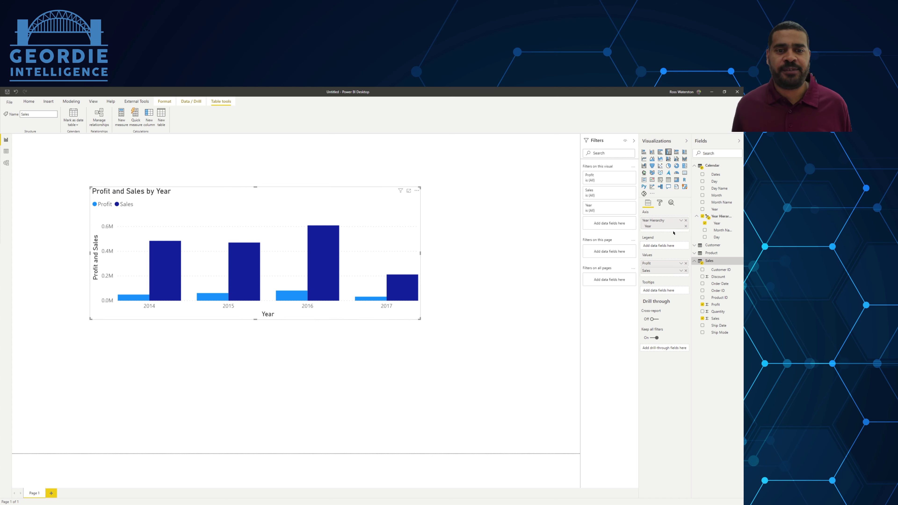
# Add the Year Hierarchy's Month Name and Day levels to the Profit and Sales chart's axis and drill down into 2016.
pyautogui.moveTo(716, 230); pyautogui.dragTo(676, 231)
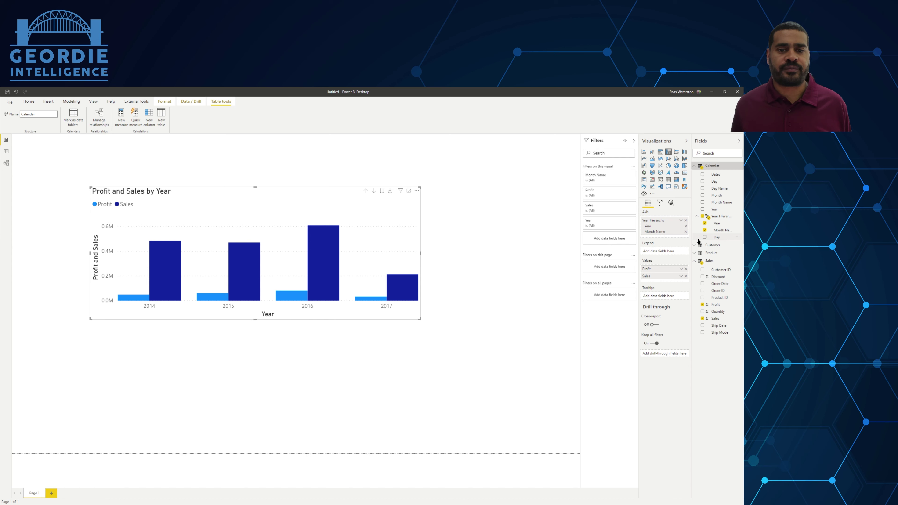
pyautogui.moveTo(702, 241); pyautogui.dragTo(604, 253)
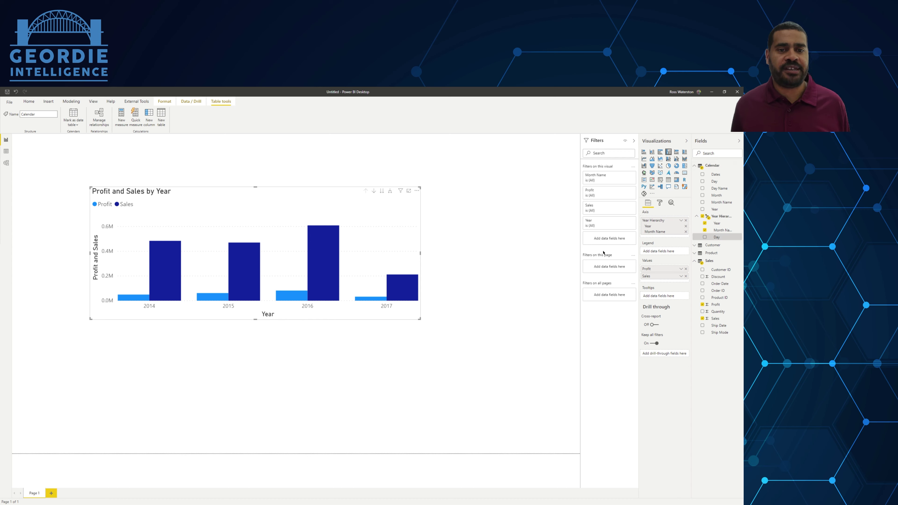
pyautogui.click(706, 237)
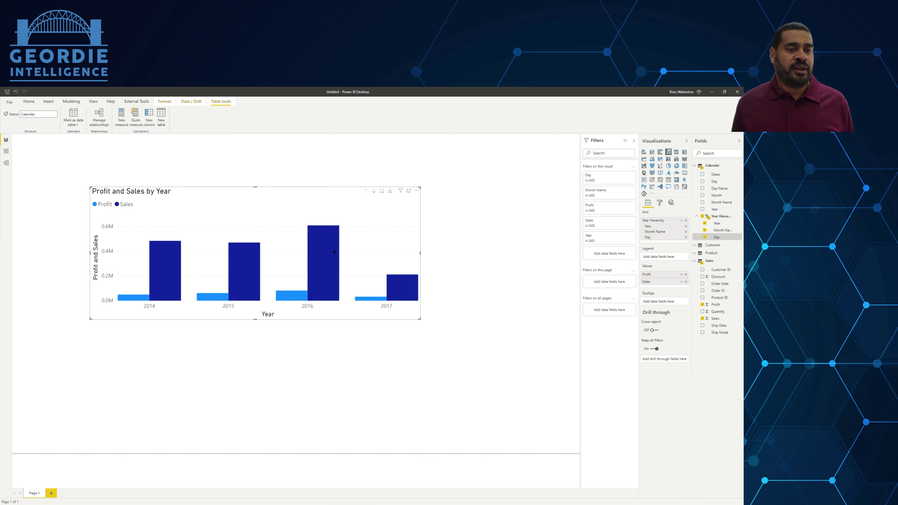
pyautogui.rightClick(328, 258)
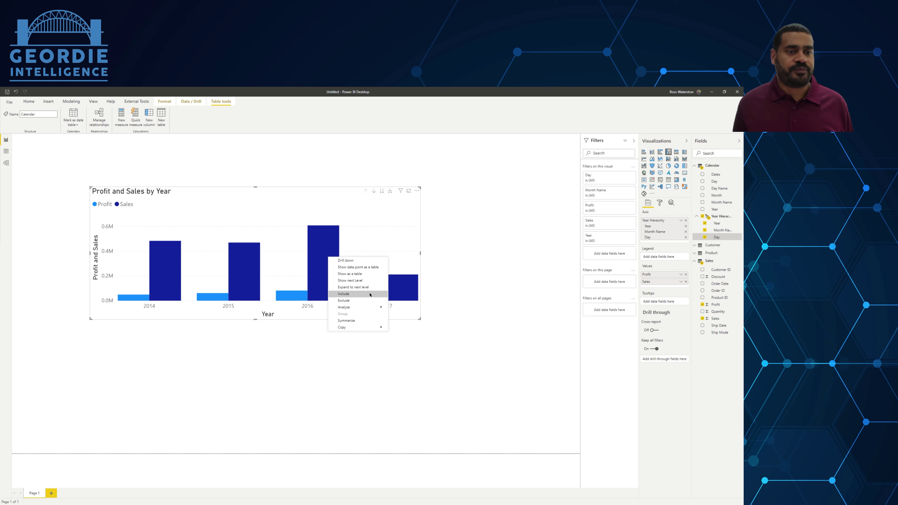
pyautogui.click(357, 261)
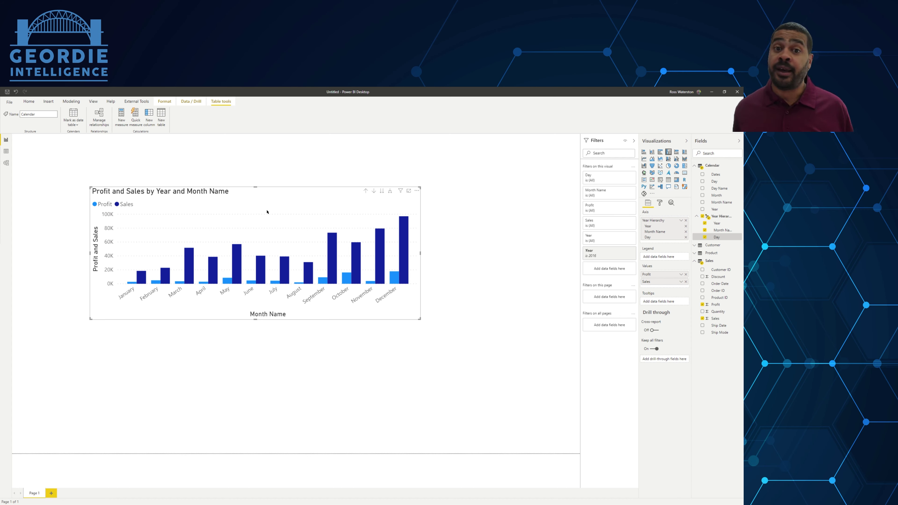
# Have the September 2016 Sales increase explained, review the suggested breakdowns and close the analysis.
pyautogui.rightClick(335, 268)
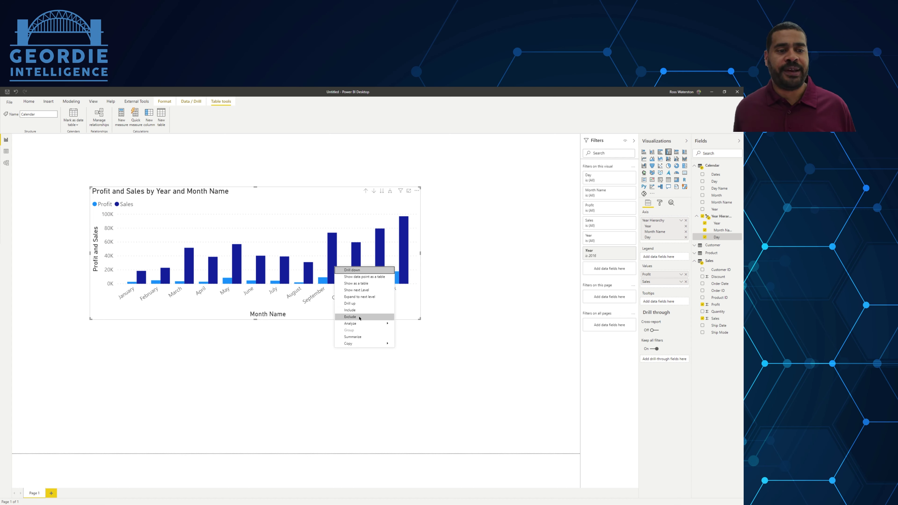
pyautogui.moveTo(363, 324)
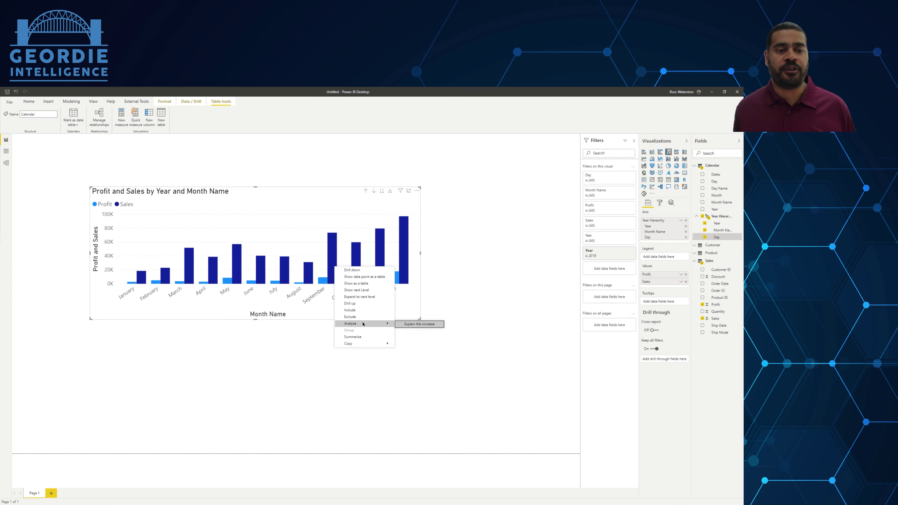
pyautogui.click(431, 324)
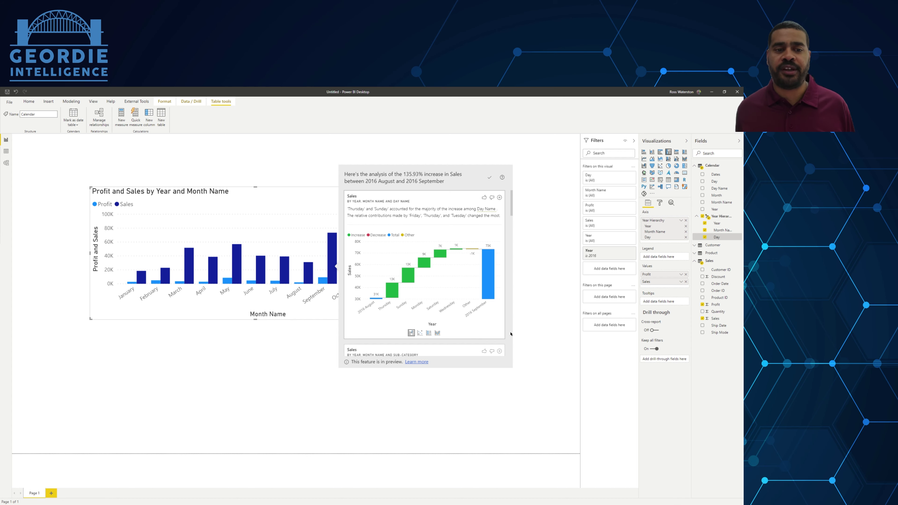
pyautogui.scroll(-3, 455, 241)
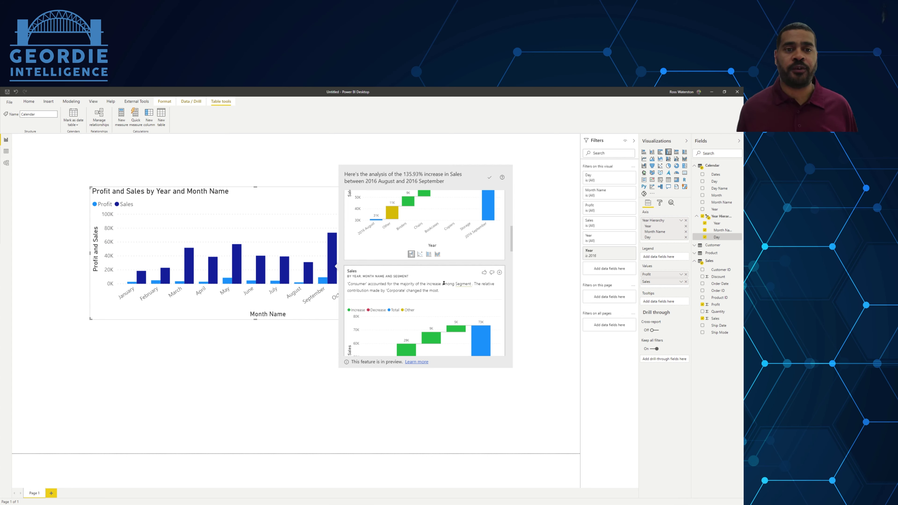
pyautogui.click(307, 240)
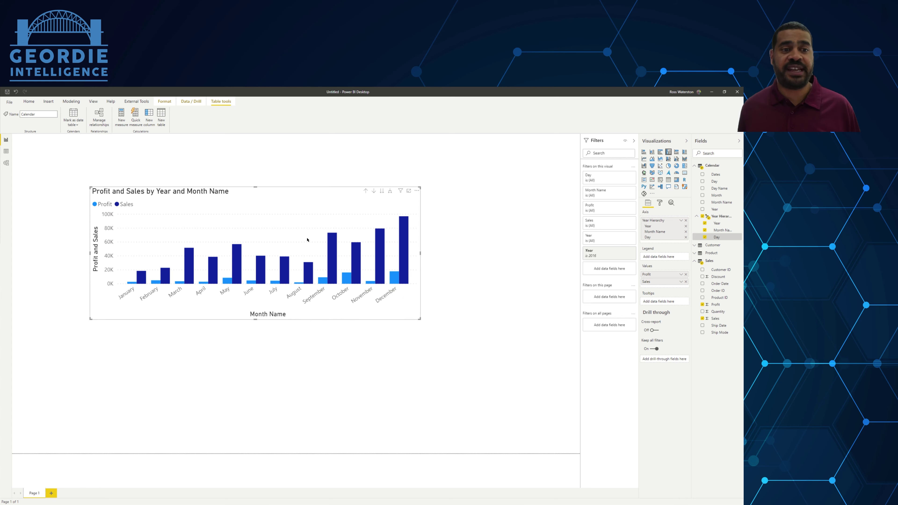
# Move the column chart to the page's upper-left corner and set the Customer State field's data category to State or Province.
pyautogui.moveTo(293, 195); pyautogui.dragTo(248, 153)
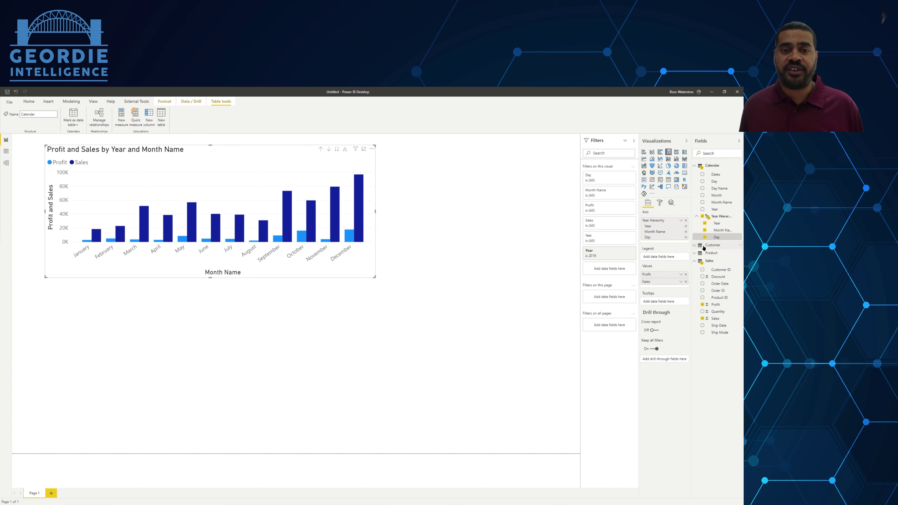
pyautogui.click(712, 245)
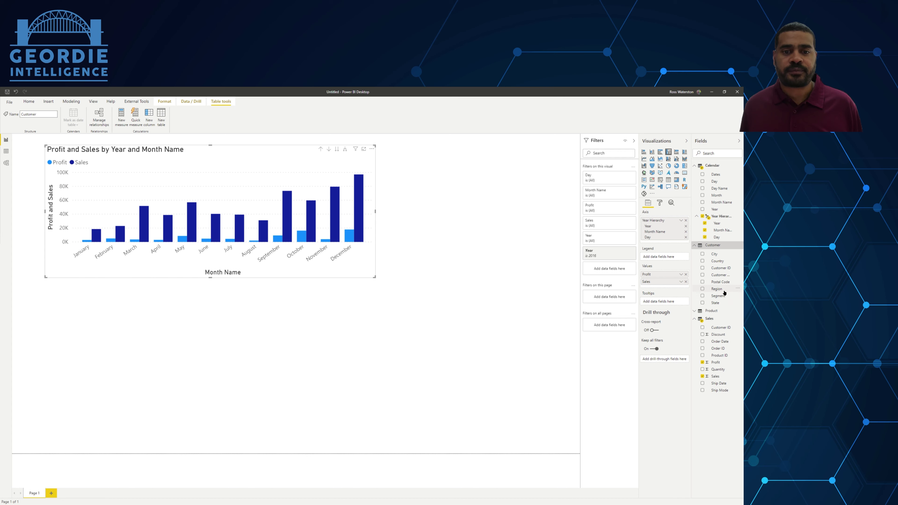
pyautogui.click(716, 303)
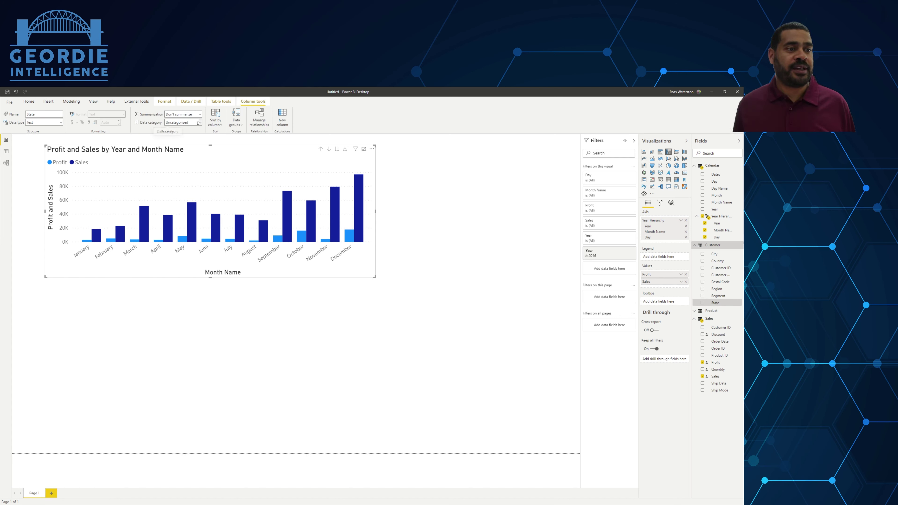
pyautogui.click(199, 123)
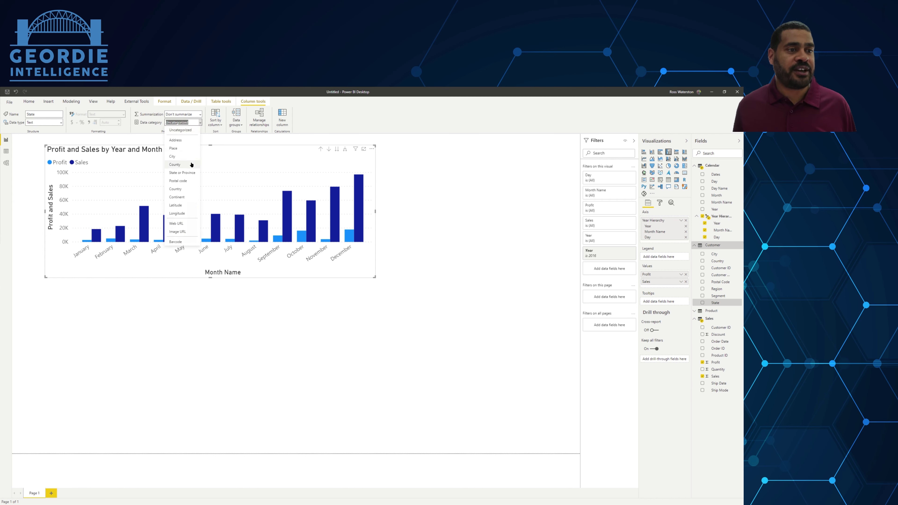
pyautogui.click(190, 173)
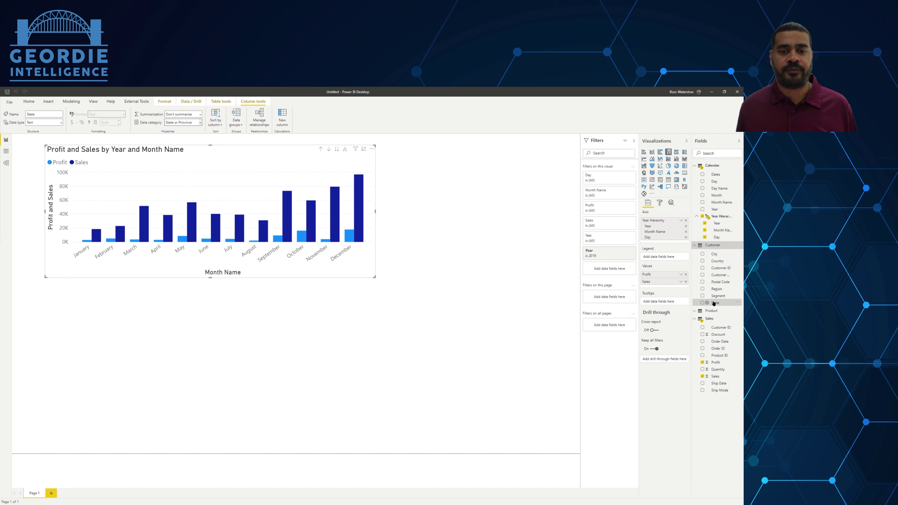
# Create a map of Sales by State below the column chart and convert it to a shape map.
pyautogui.moveTo(714, 303); pyautogui.dragTo(263, 363)
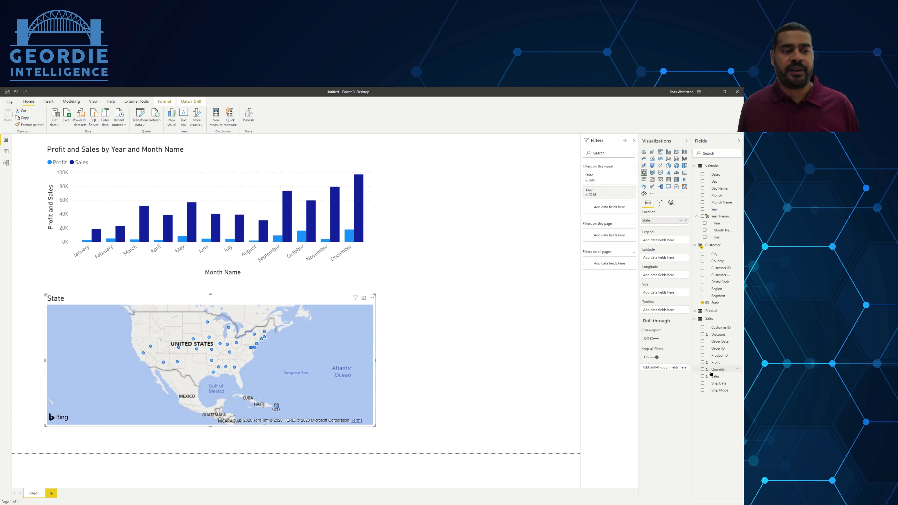
pyautogui.moveTo(713, 377); pyautogui.dragTo(183, 405)
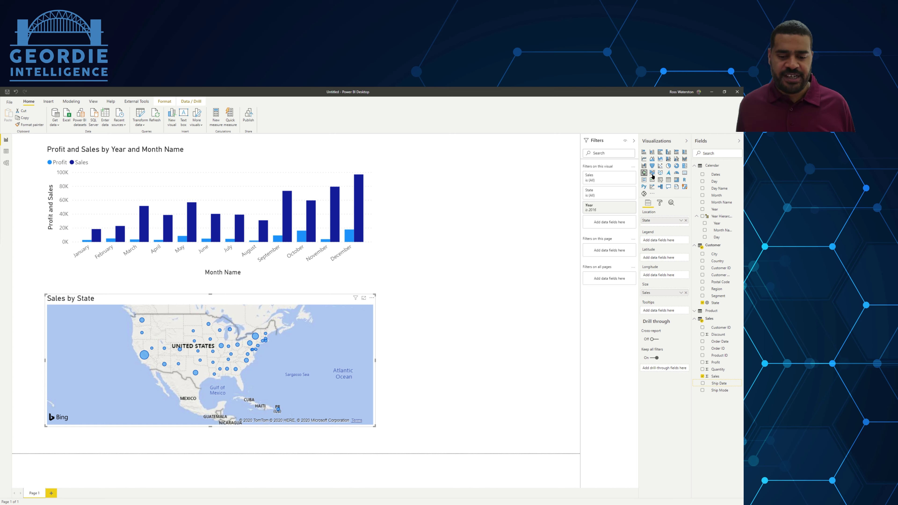
pyautogui.click(660, 173)
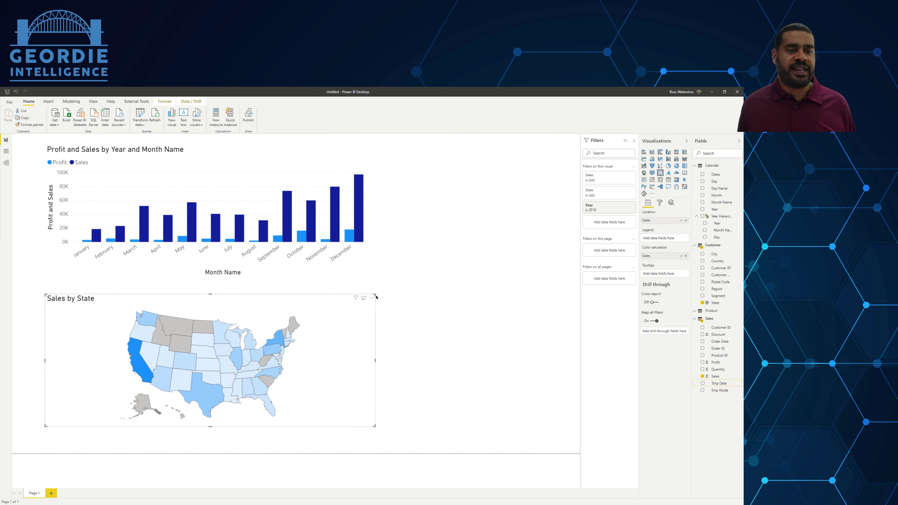
# Resize the Sales by State map to slightly wider than the column chart above it, and inspect individual states' sales.
pyautogui.moveTo(376, 295); pyautogui.dragTo(449, 267)
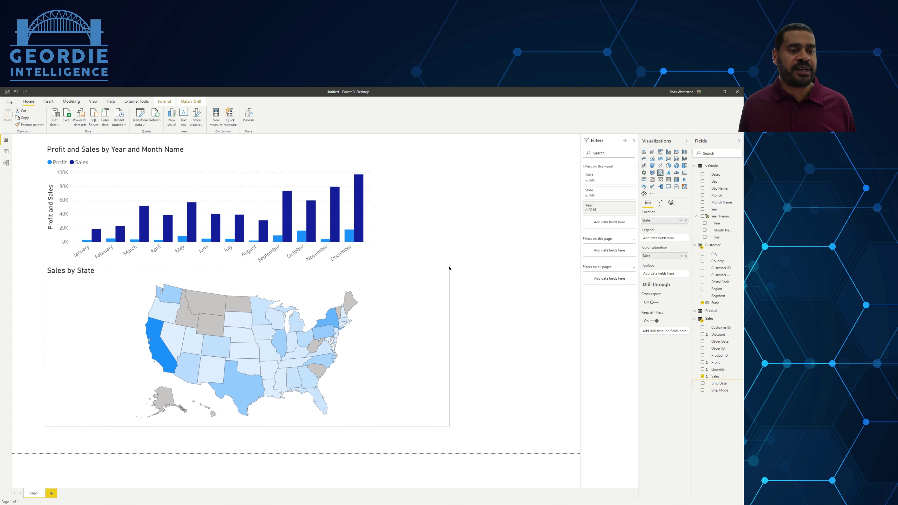
pyautogui.moveTo(283, 336)
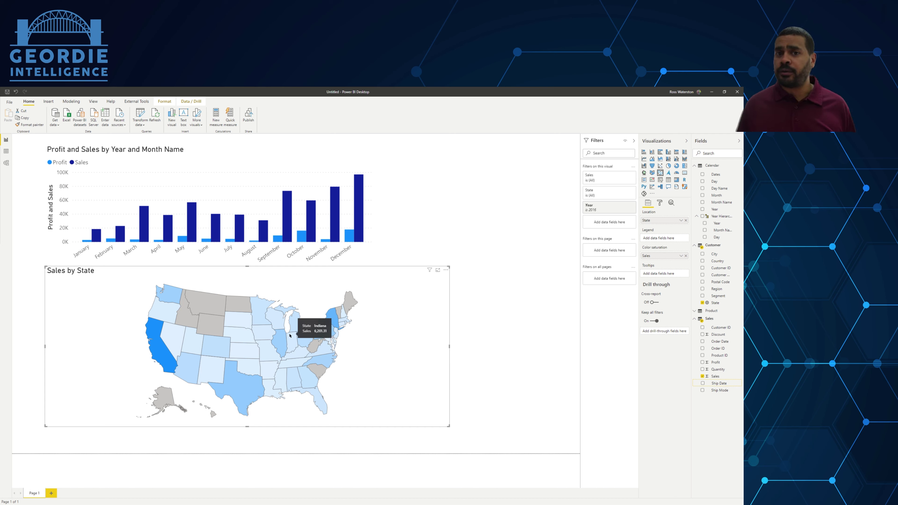
pyautogui.moveTo(335, 322)
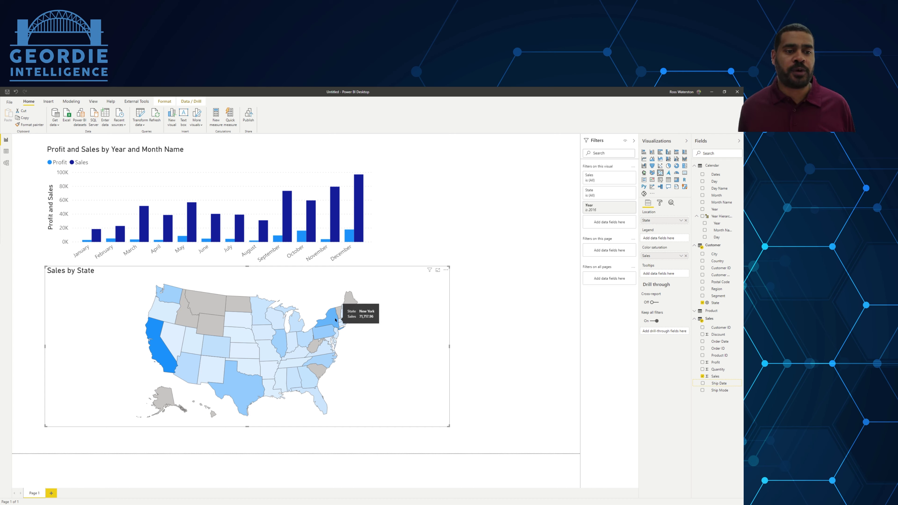
pyautogui.moveTo(448, 267); pyautogui.dragTo(412, 291)
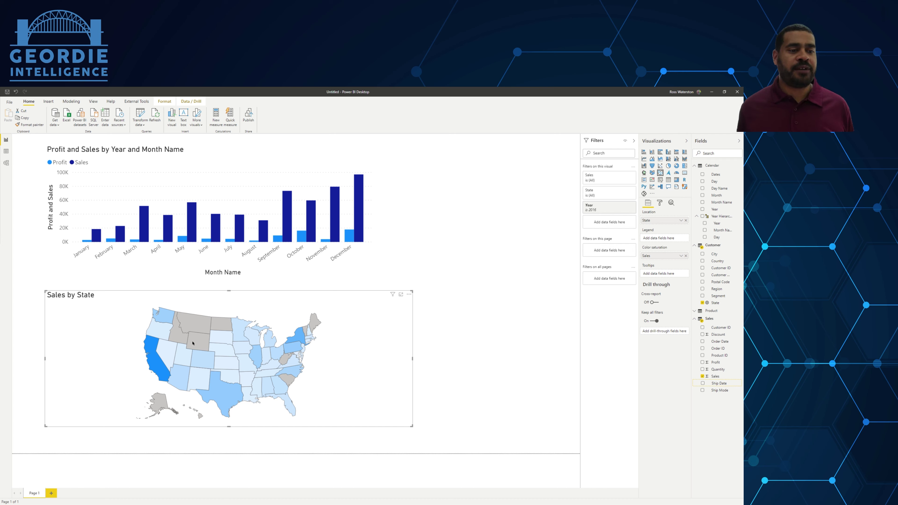
pyautogui.moveTo(186, 334)
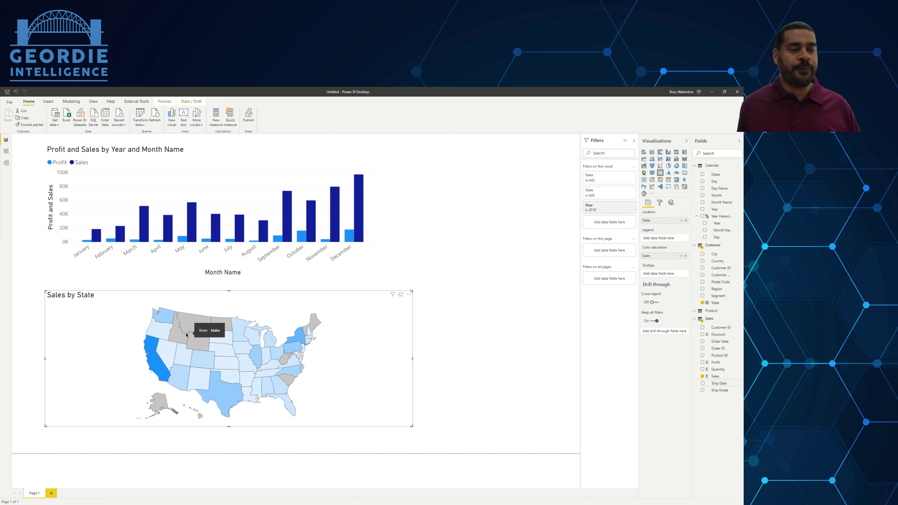